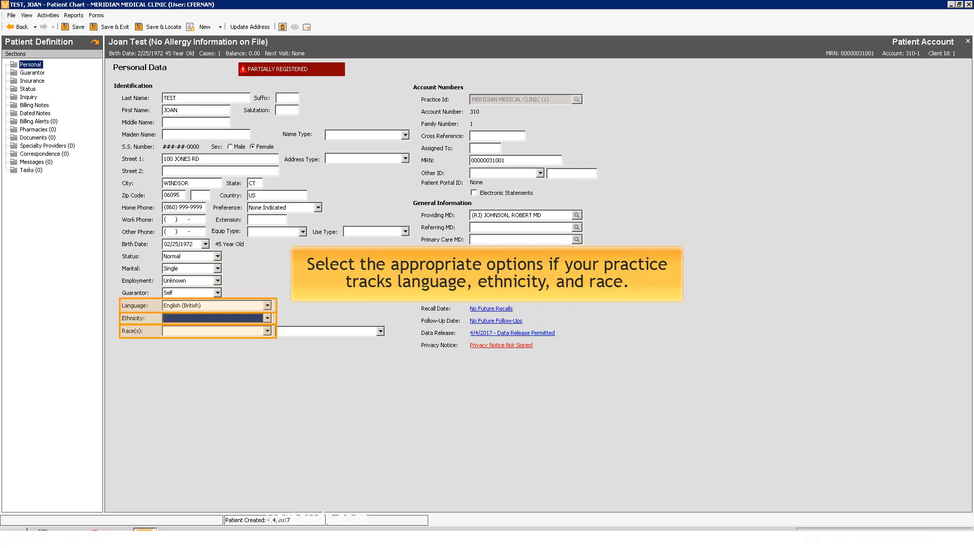
Fill in the demographics: language American English, ethnicity African-American, and race Black or African American.
click(246, 304)
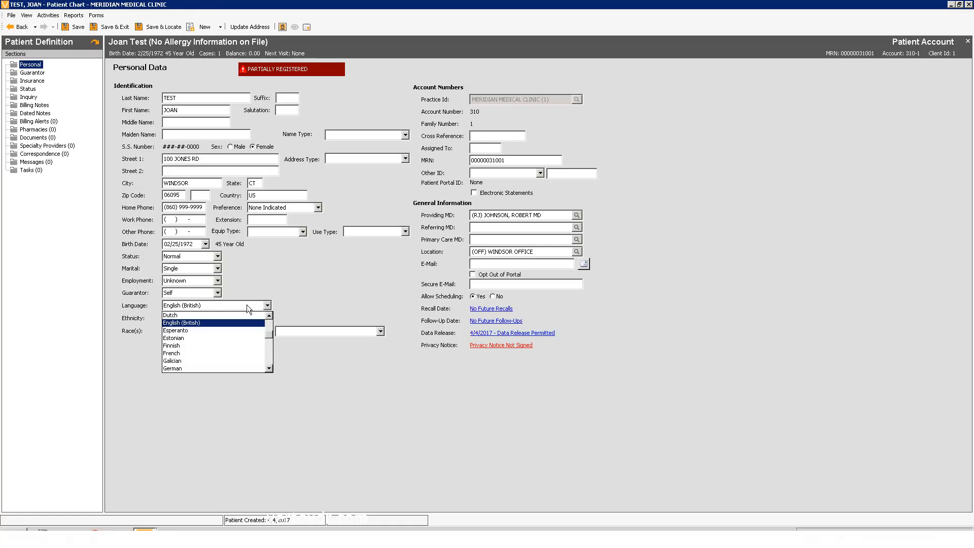
key(a)
click(183, 314)
click(178, 315)
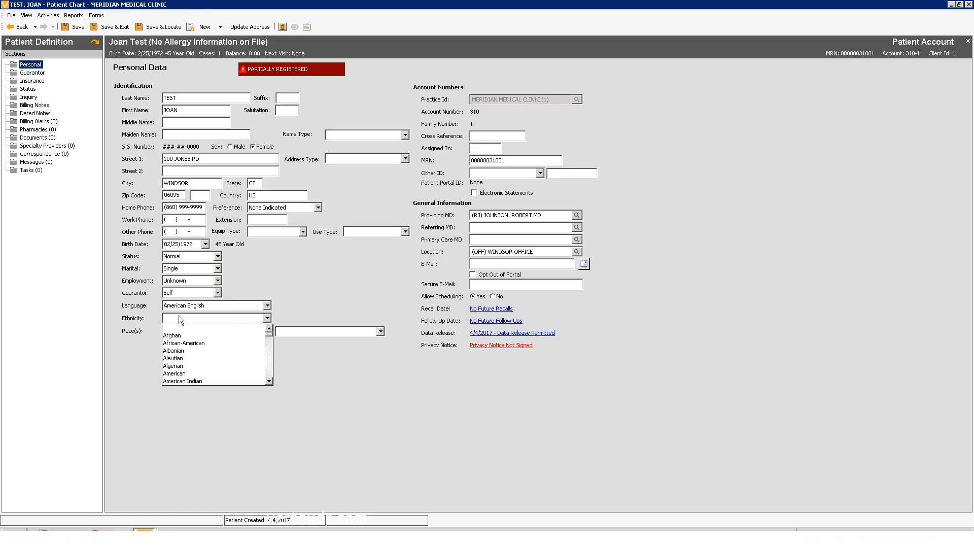
click(180, 343)
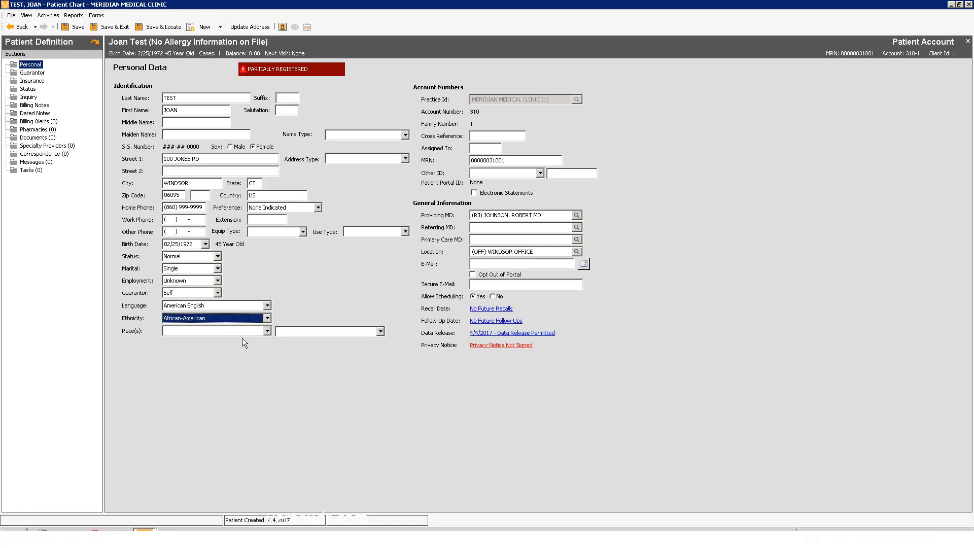
click(267, 331)
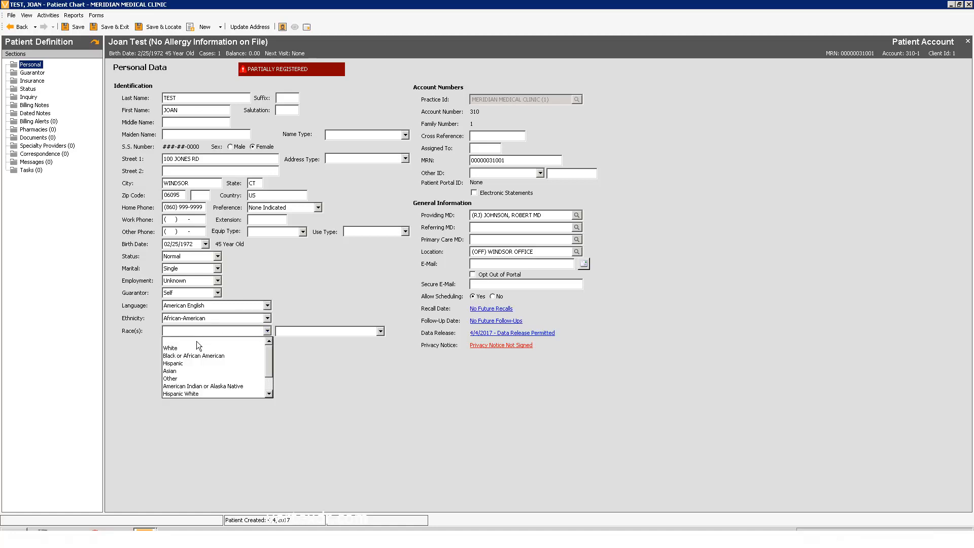
click(188, 355)
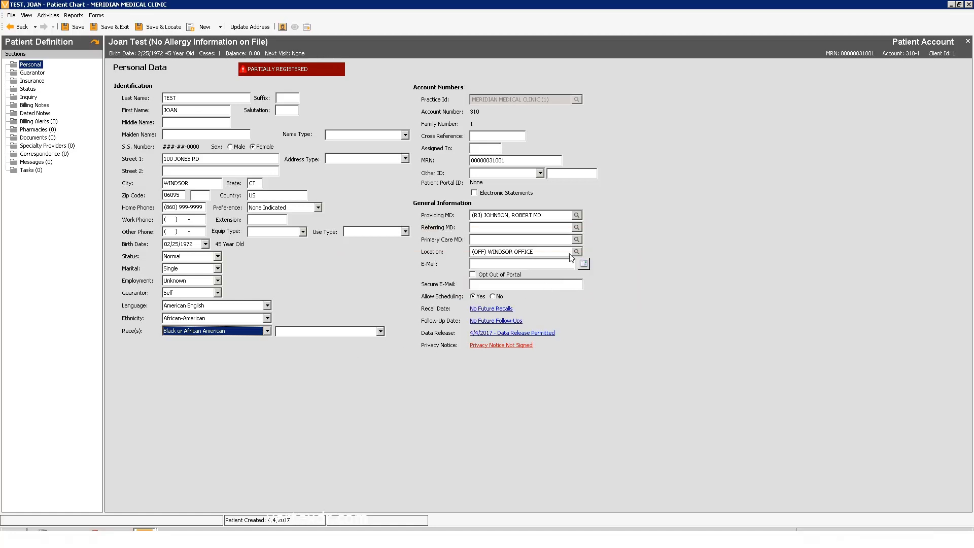
Look up and select the referring physician from the provider table.
click(577, 227)
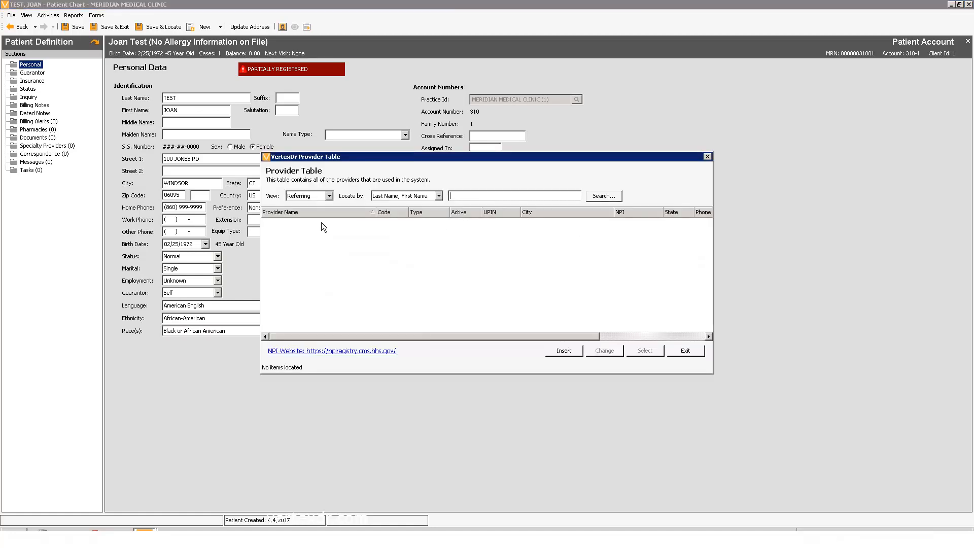
double_click(290, 221)
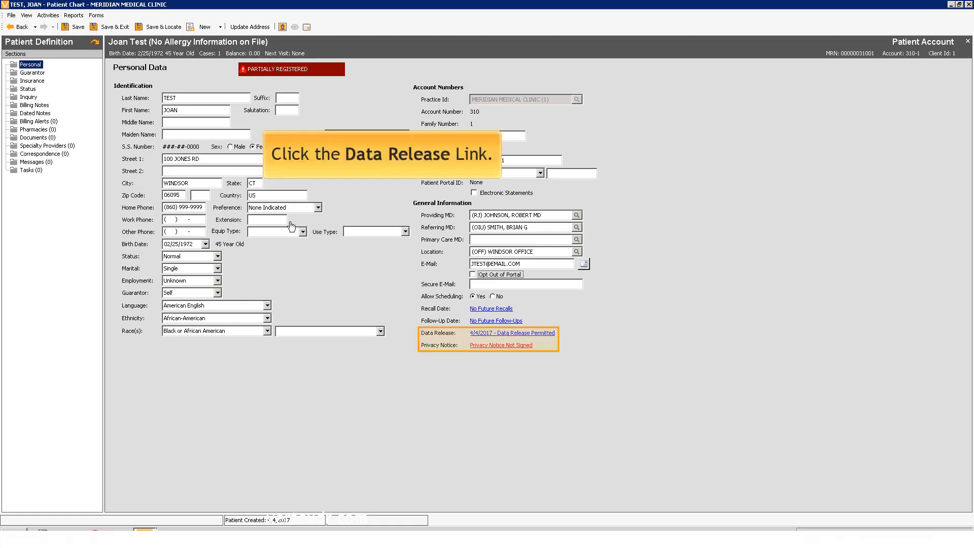
Open the data release consents, confirming the update, and set the date release signed to 06/26/2017.
click(500, 334)
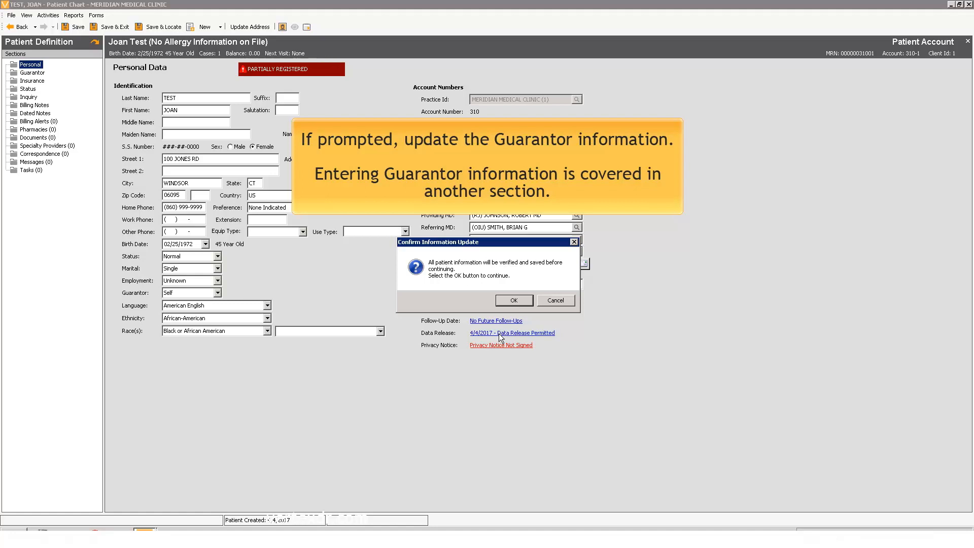
click(507, 300)
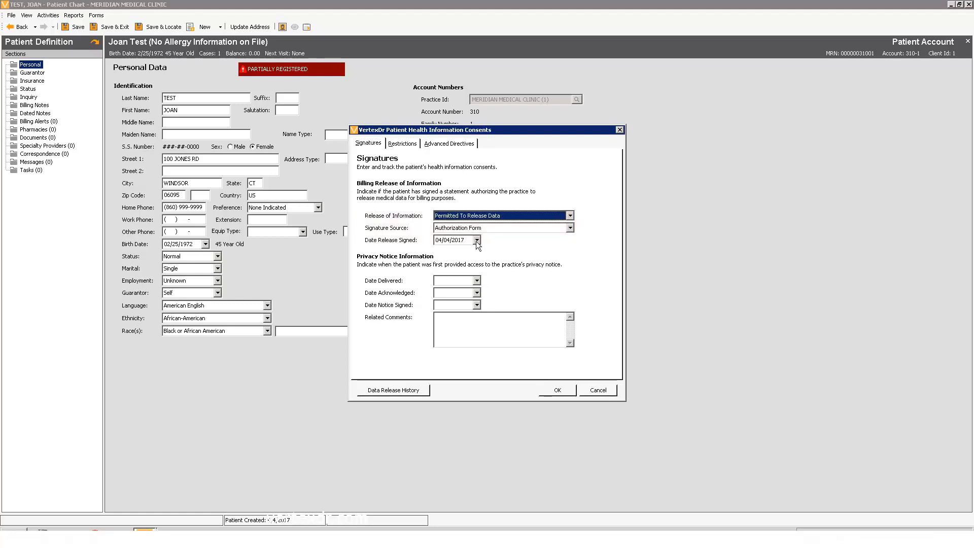
click(449, 242)
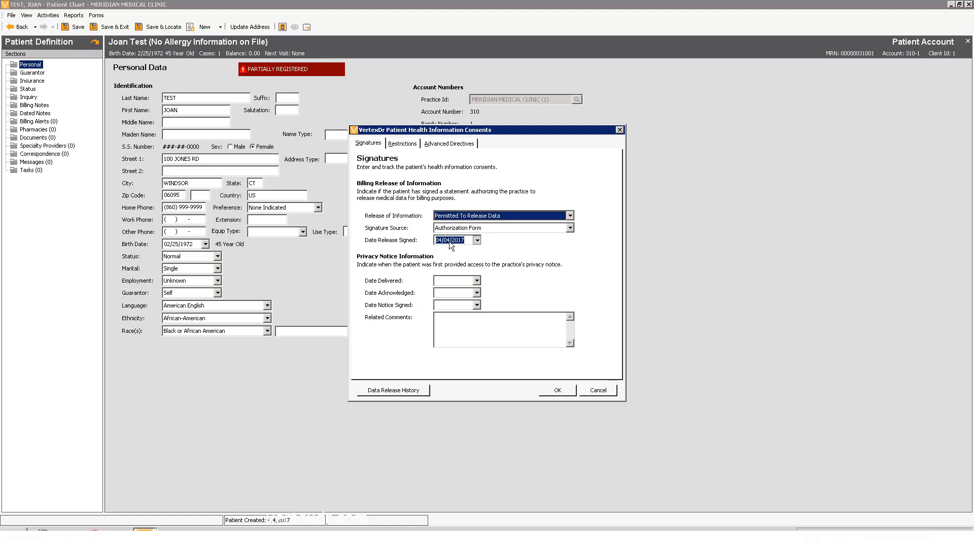
click(405, 321)
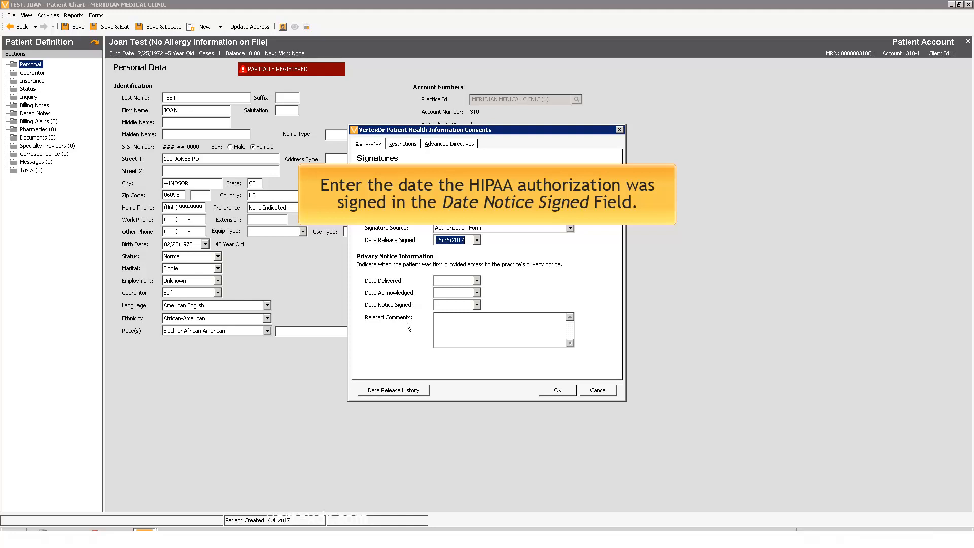
Set the date notice signed to 06/26/2017 and accept the consent settings.
click(476, 307)
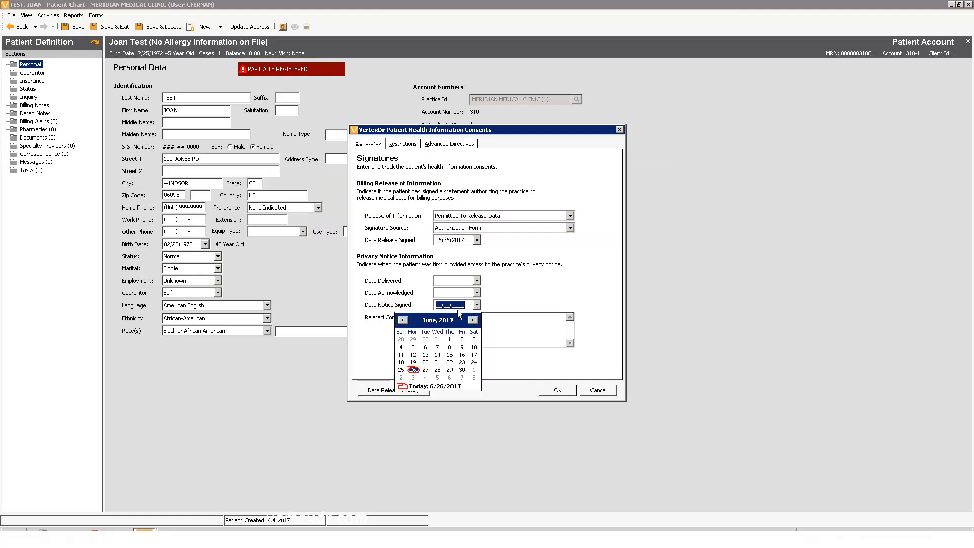
click(414, 370)
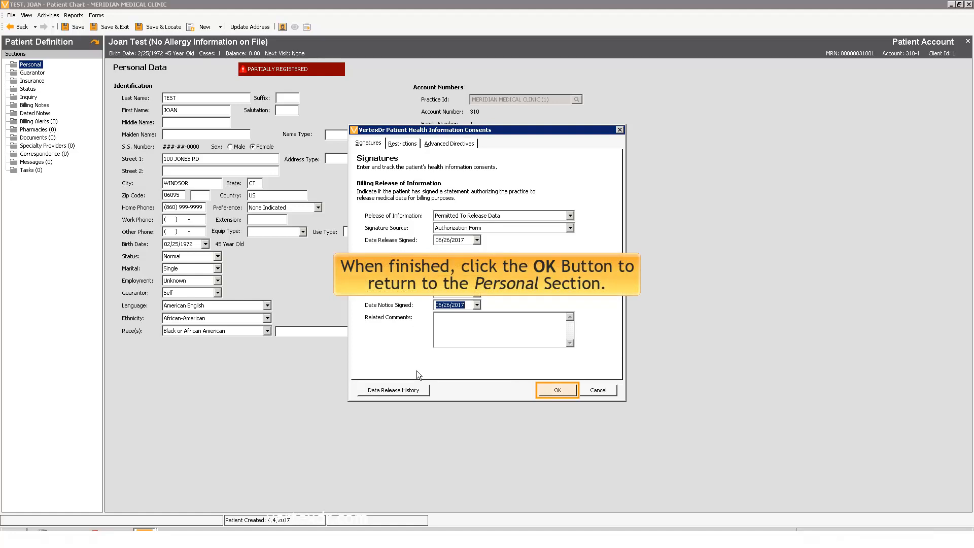
click(558, 390)
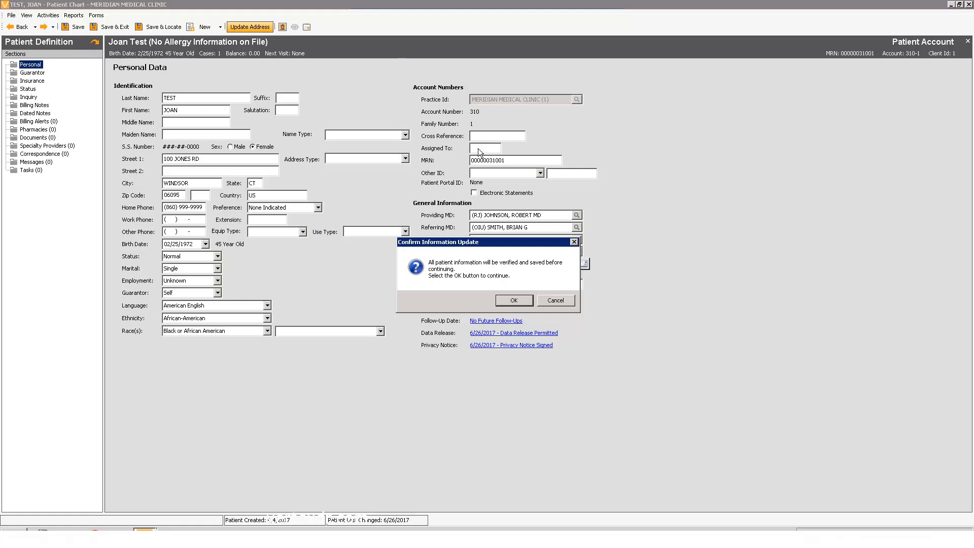
Confirm the patient information update and open the Guarantor section.
click(506, 298)
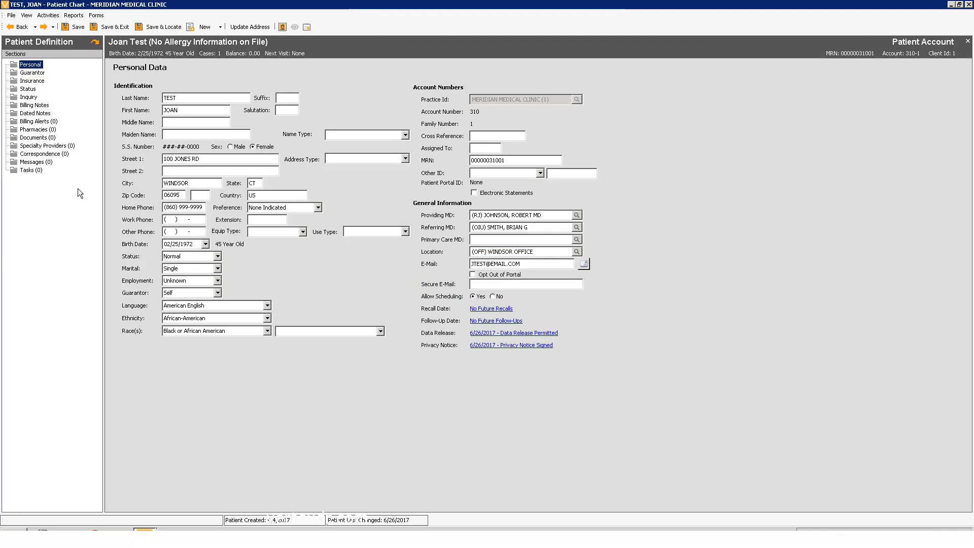
click(35, 73)
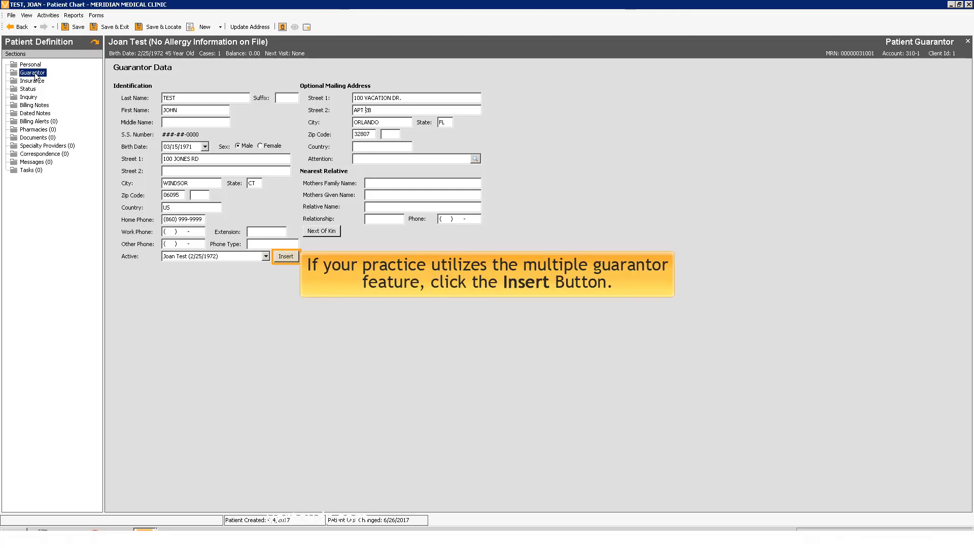
Try inserting an additional guarantor, then return to and keep the first listed guarantor as active.
click(286, 256)
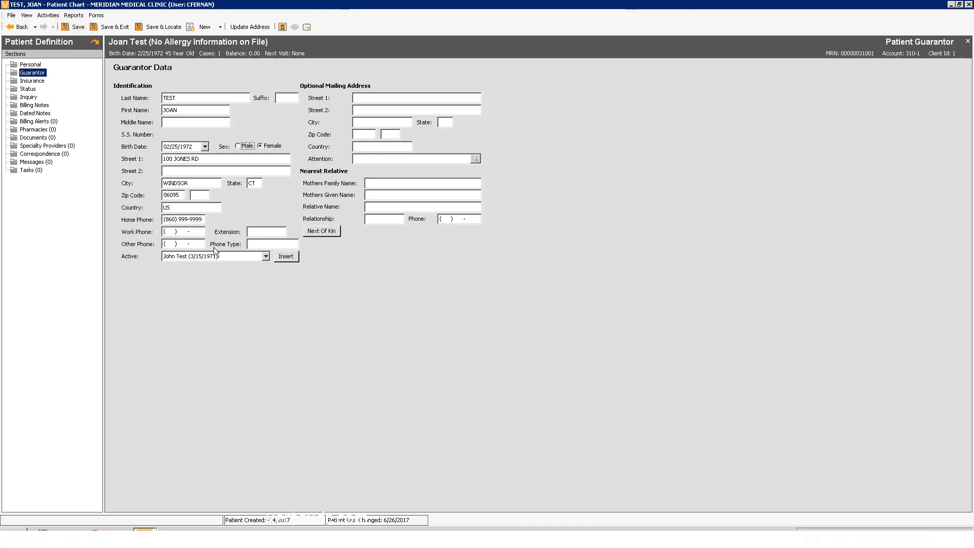
click(77, 28)
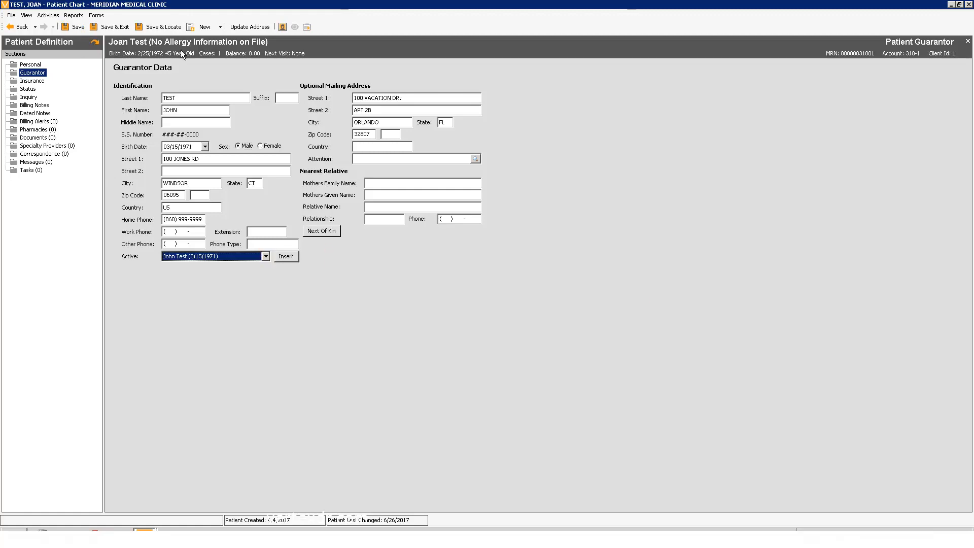
click(265, 256)
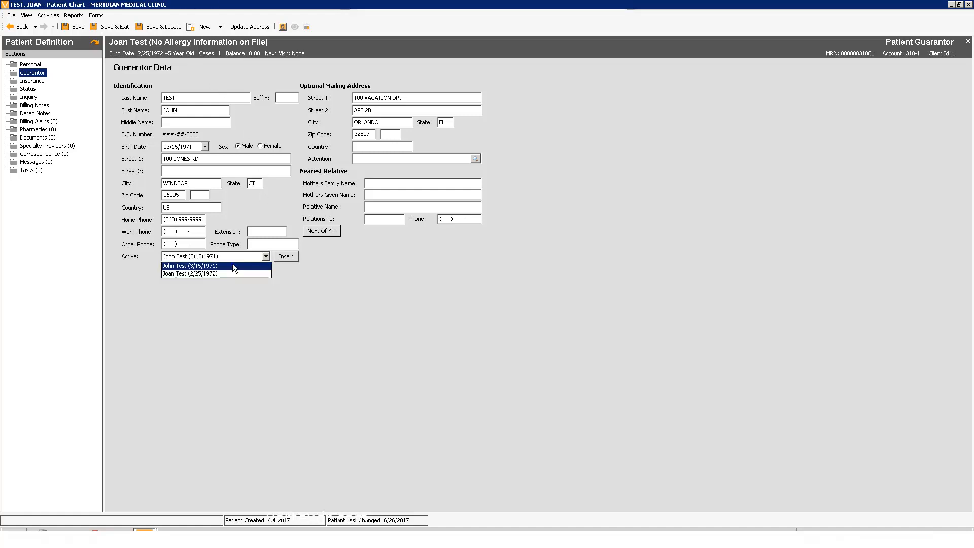
click(232, 265)
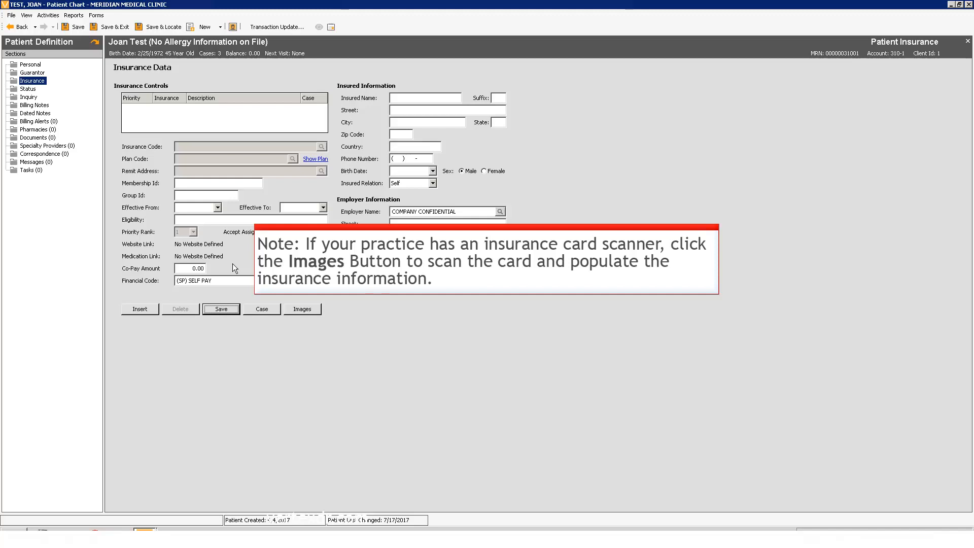
Insert a new insurance and set its insurance code to AETNA HEALTH PLANS-MC/SC/PPO by searching for aetna.
click(140, 309)
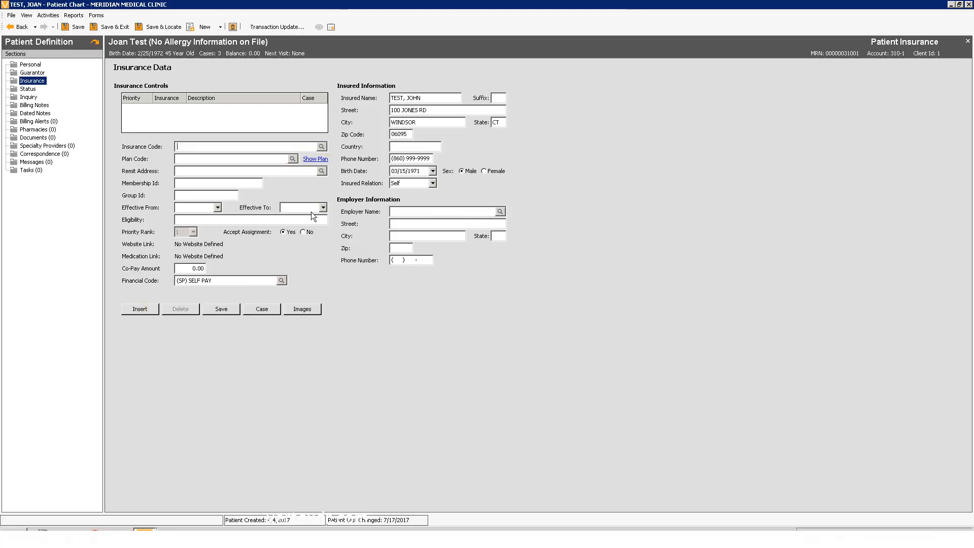
click(322, 147)
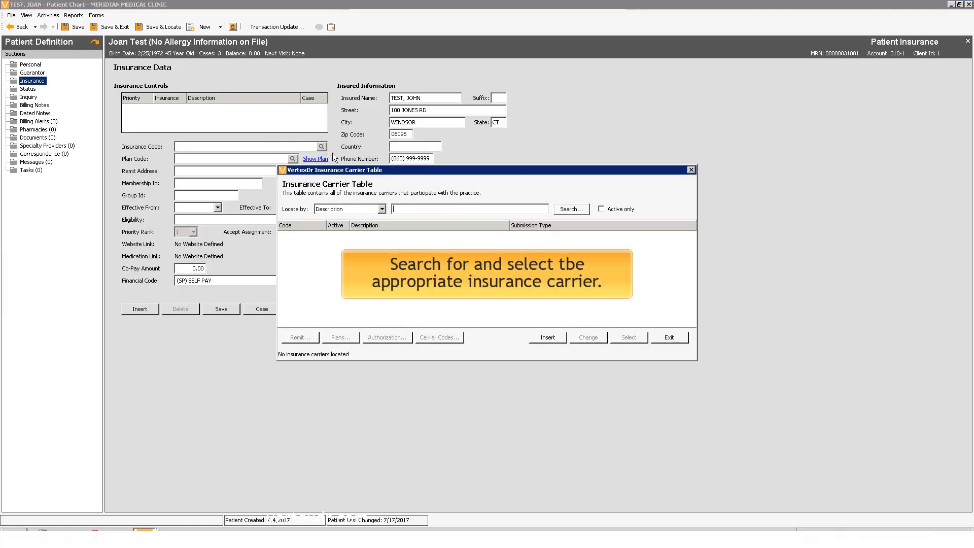
text(aetna)
key(Return)
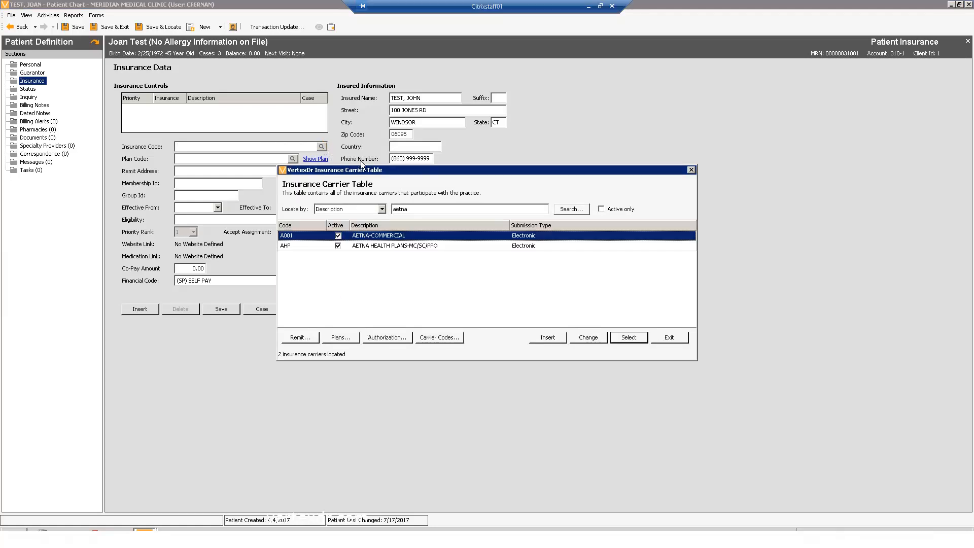
double_click(388, 248)
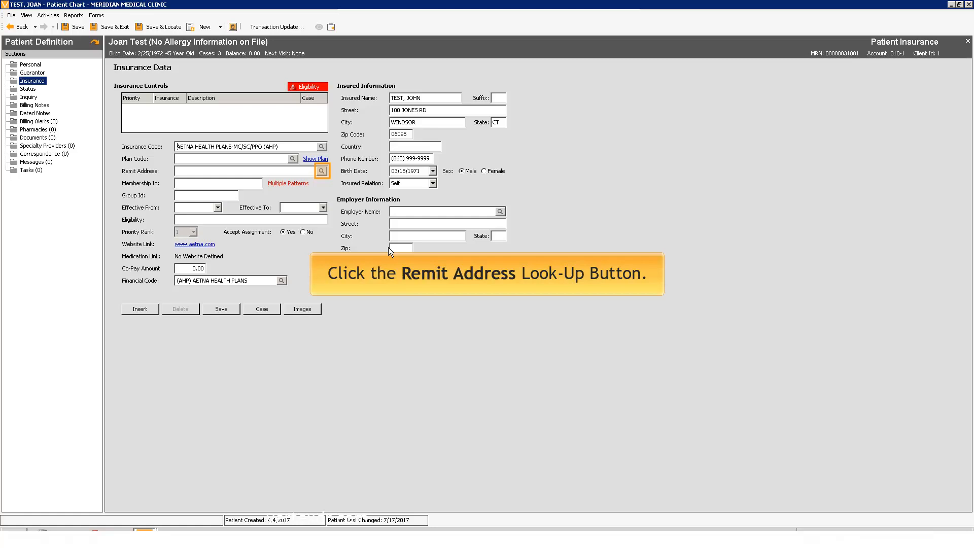
Set the remit address to PO BOX 26994, MILWAUKEE, WI from the remit address table.
click(322, 172)
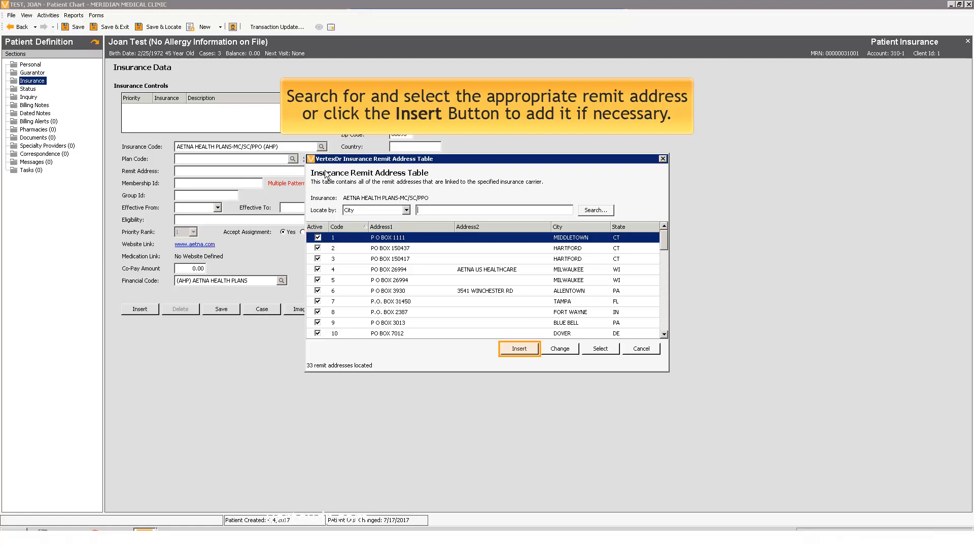
double_click(464, 270)
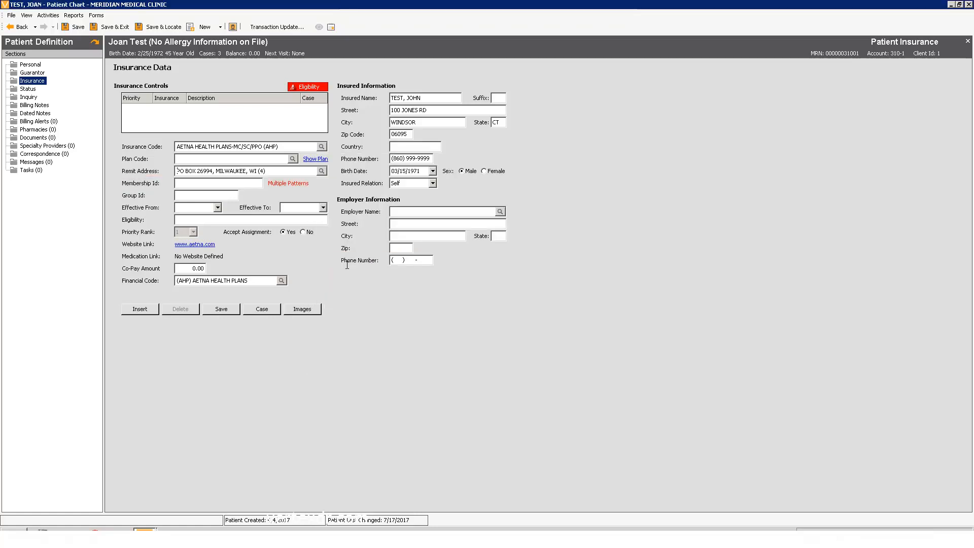
Enter the membership ID as 123ABC, dismissing the format warning after the first attempt.
click(180, 183)
text(1)
key(Tab)
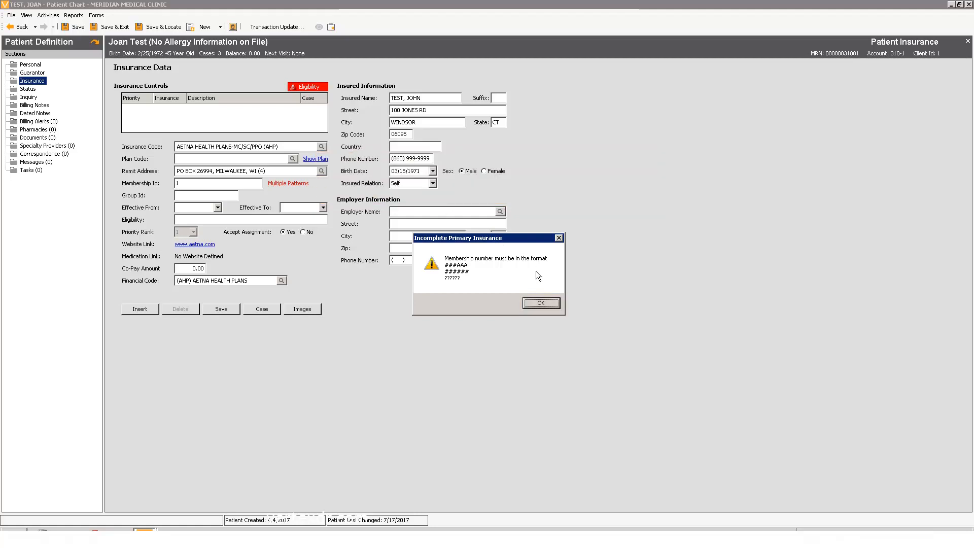
click(541, 303)
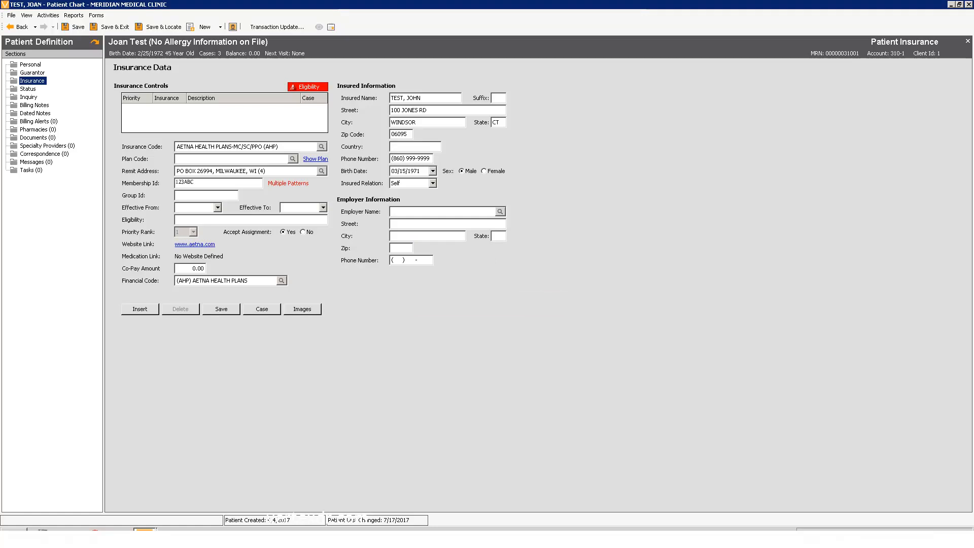
text(123ABC)
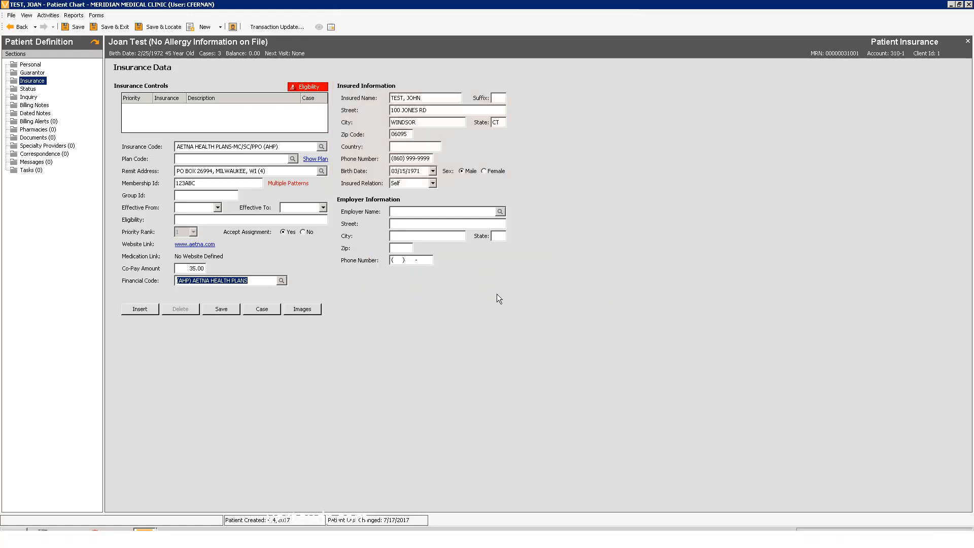
Set the insured relation to Spouse and save the insurance information.
click(432, 182)
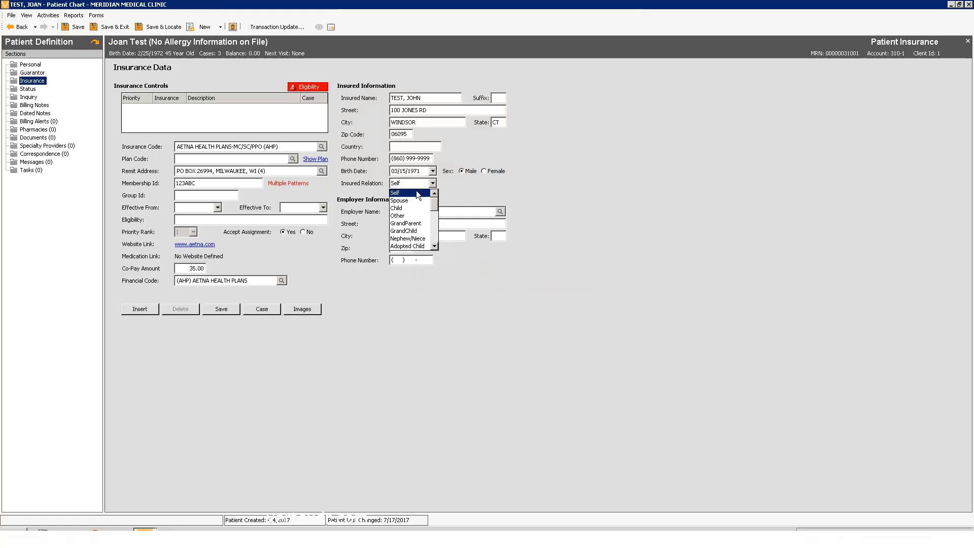
click(415, 200)
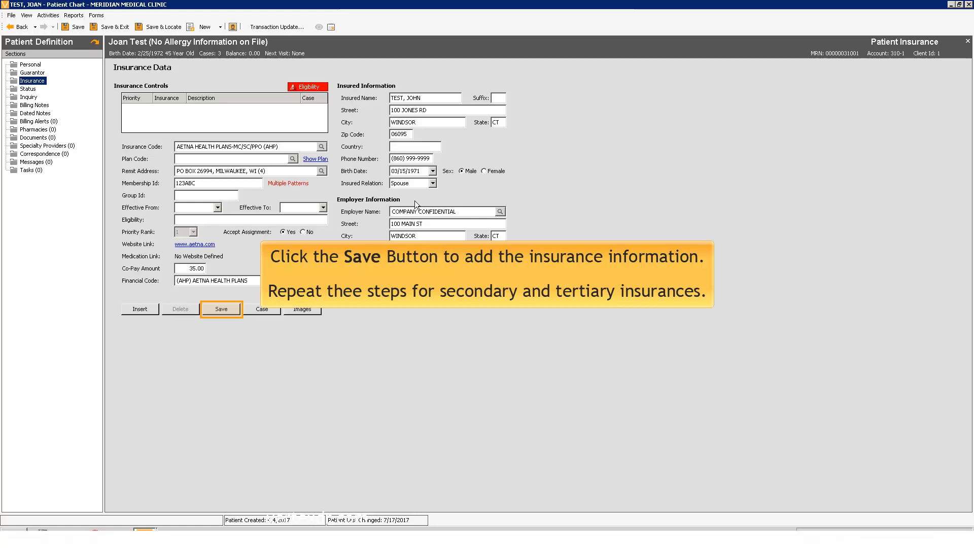
click(216, 309)
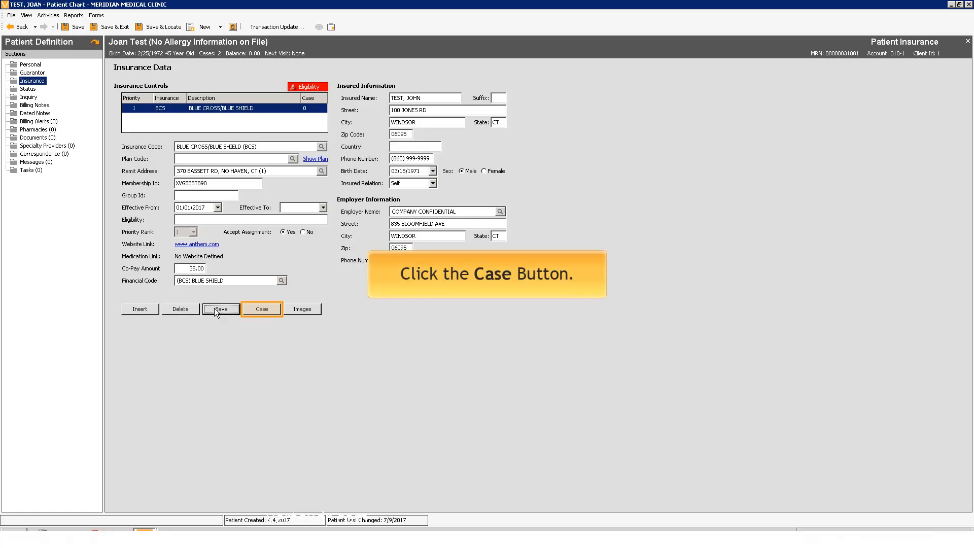
Insert a new patient case with the description MVA 06/15/17.
click(262, 309)
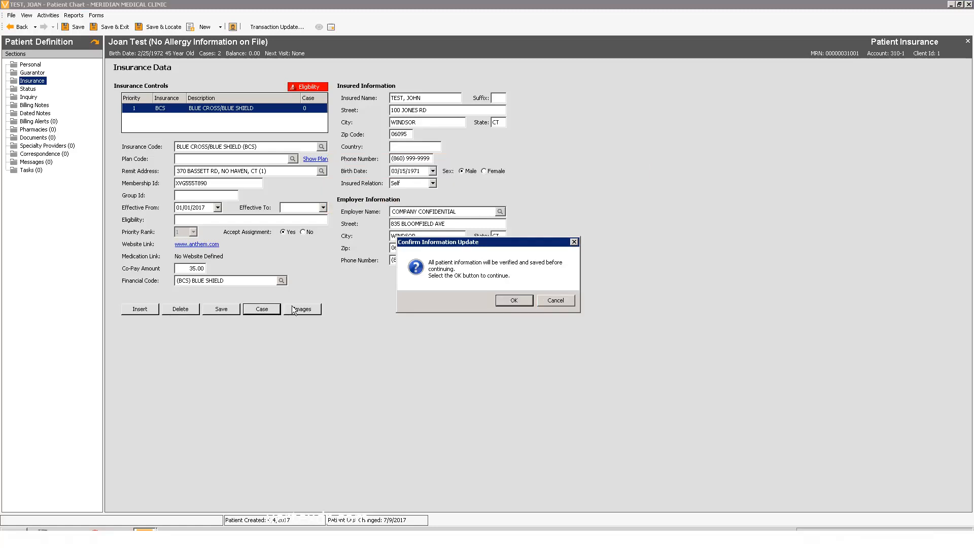
click(513, 300)
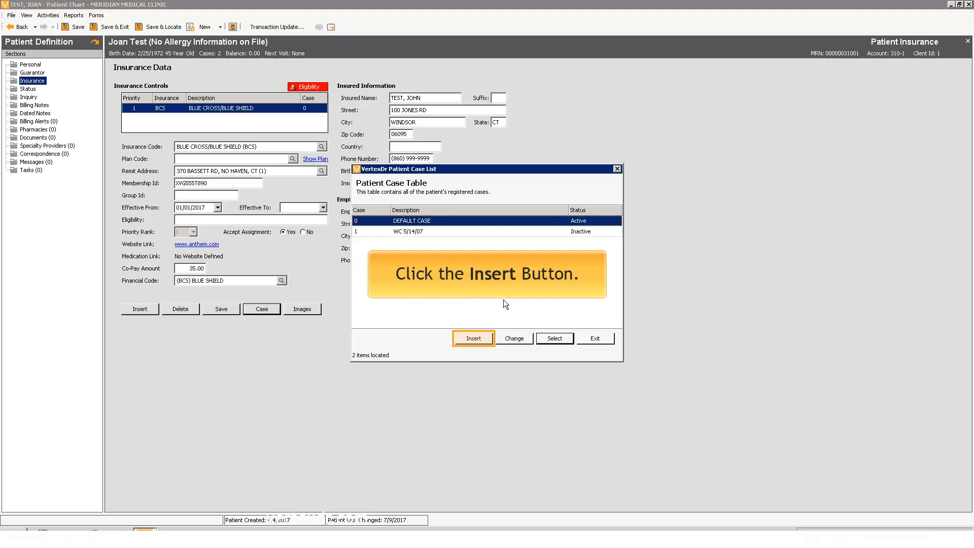
click(472, 339)
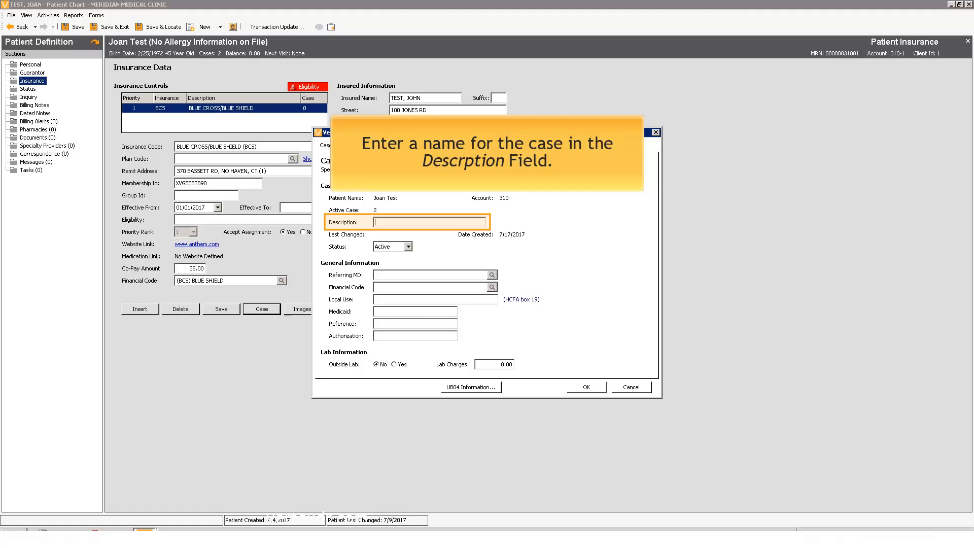
text(MVA 06/15)
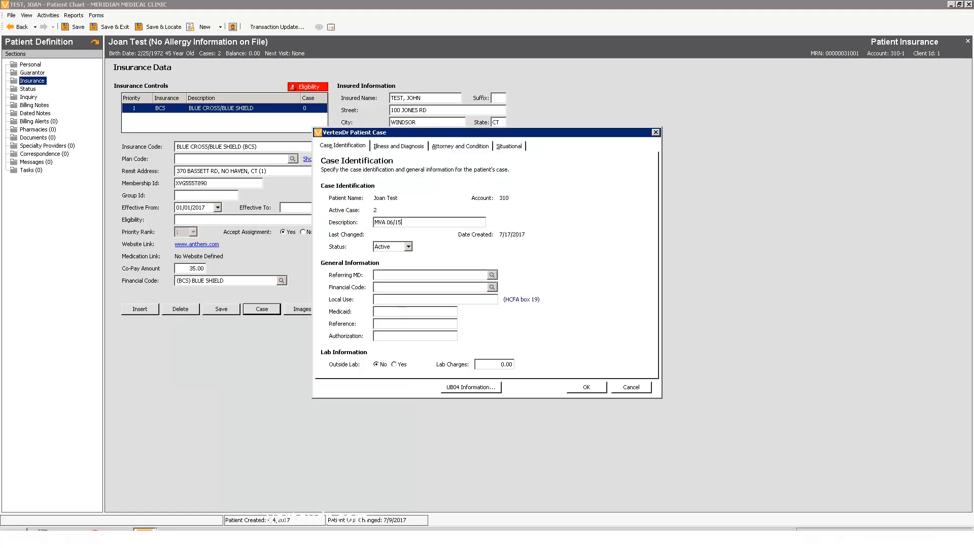
text(/17)
Set the case's current illness, injury date to 06/15/2017.
click(404, 147)
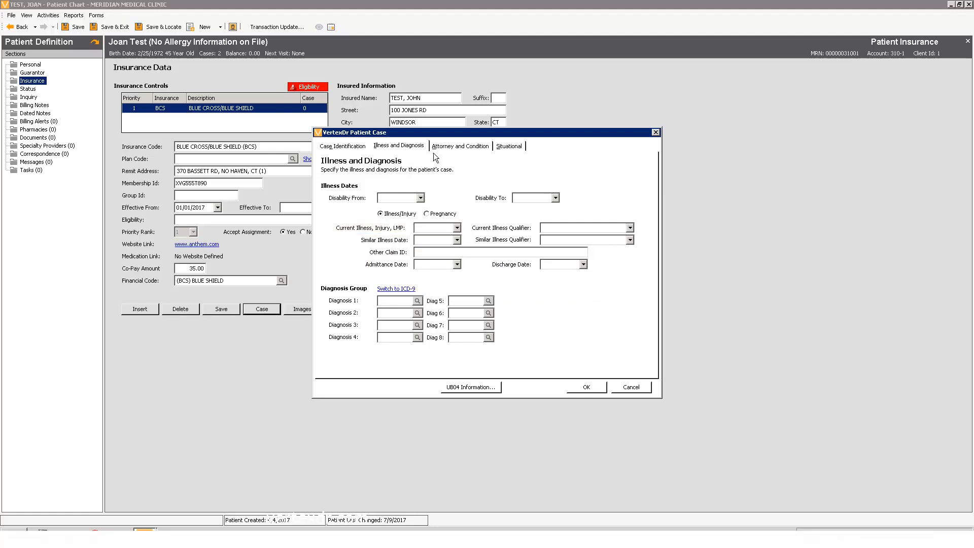
click(457, 228)
text(06/15/201)
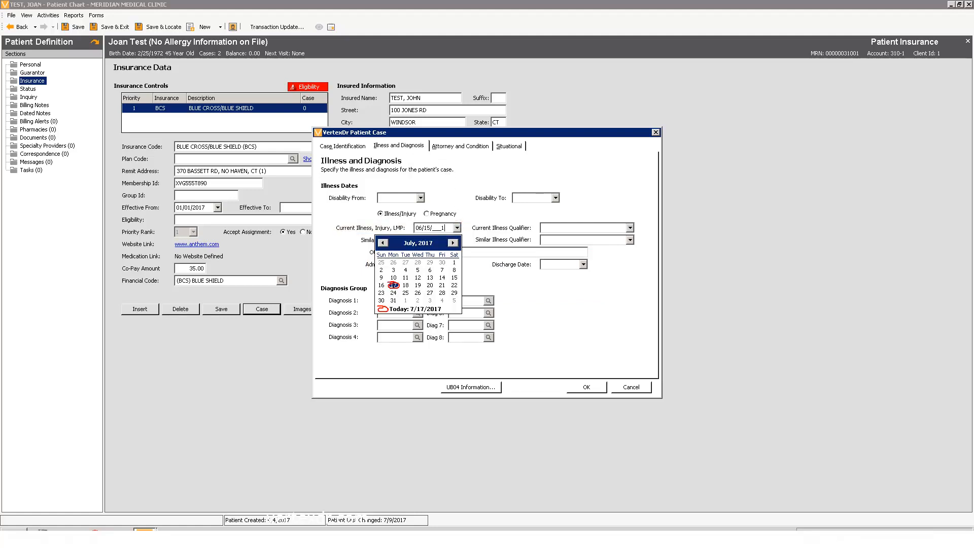
text(7)
key(Tab)
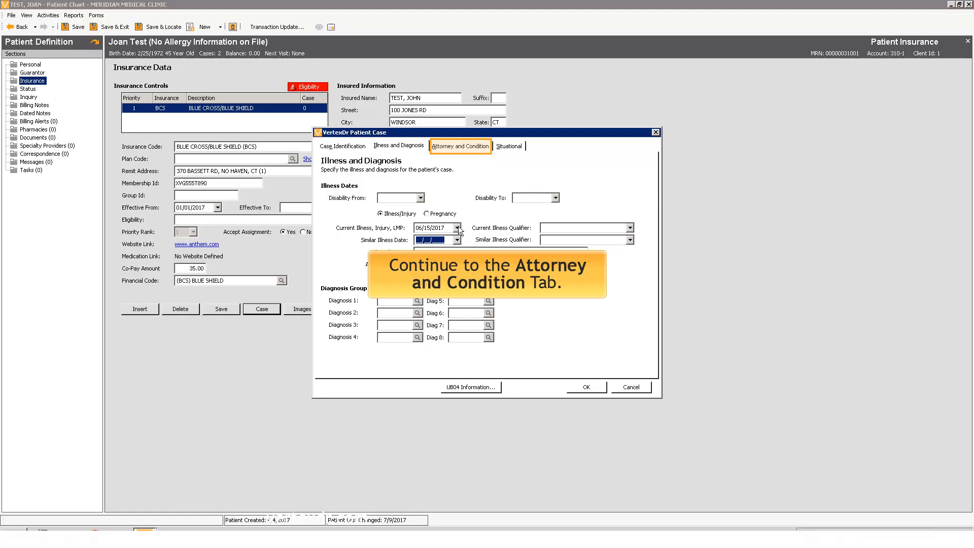
Mark the case as an auto accident in state MA and save it without duplicating the default insurance.
click(461, 146)
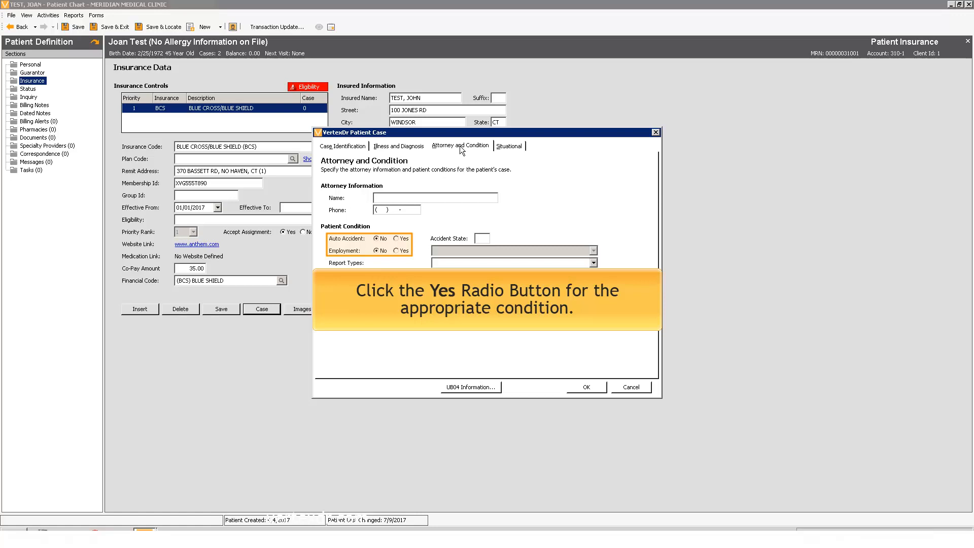
click(396, 238)
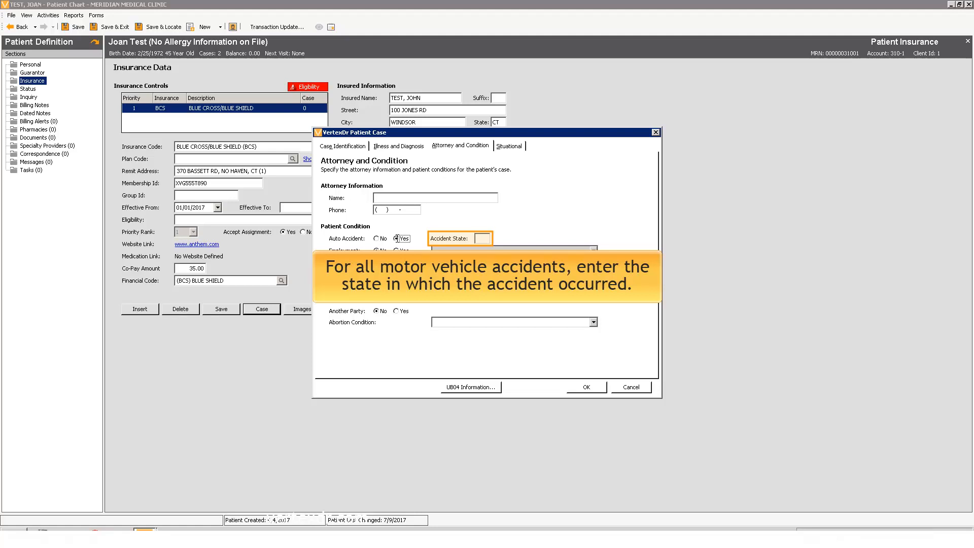
click(481, 238)
text(MA)
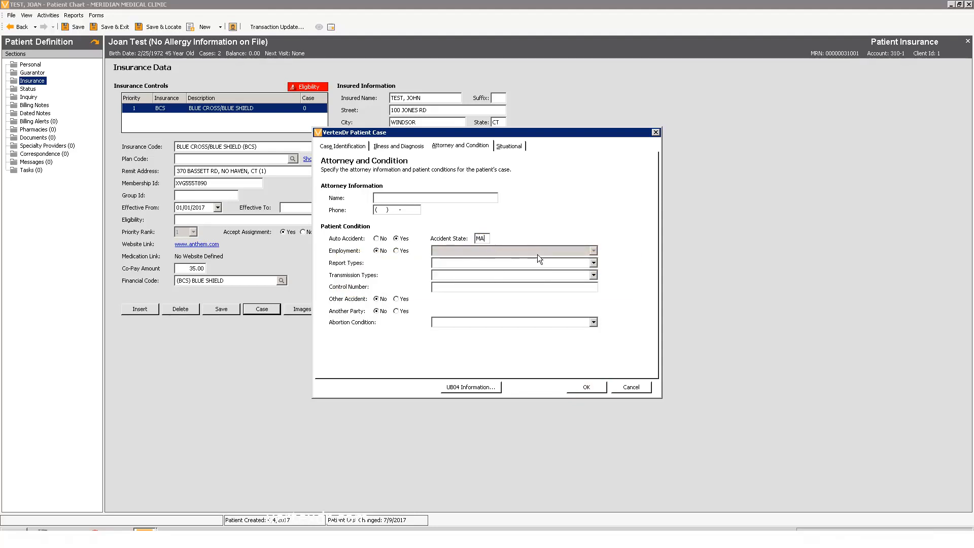
click(585, 387)
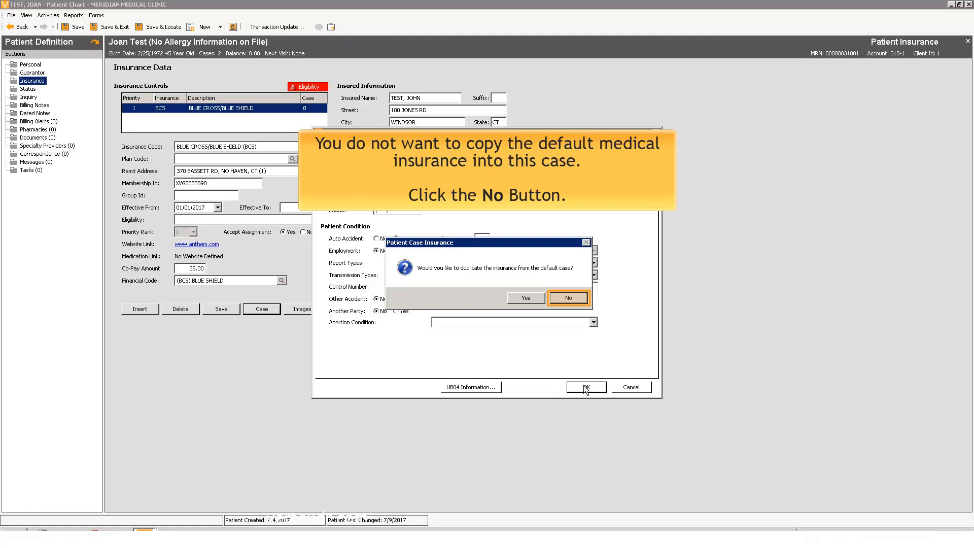
click(561, 299)
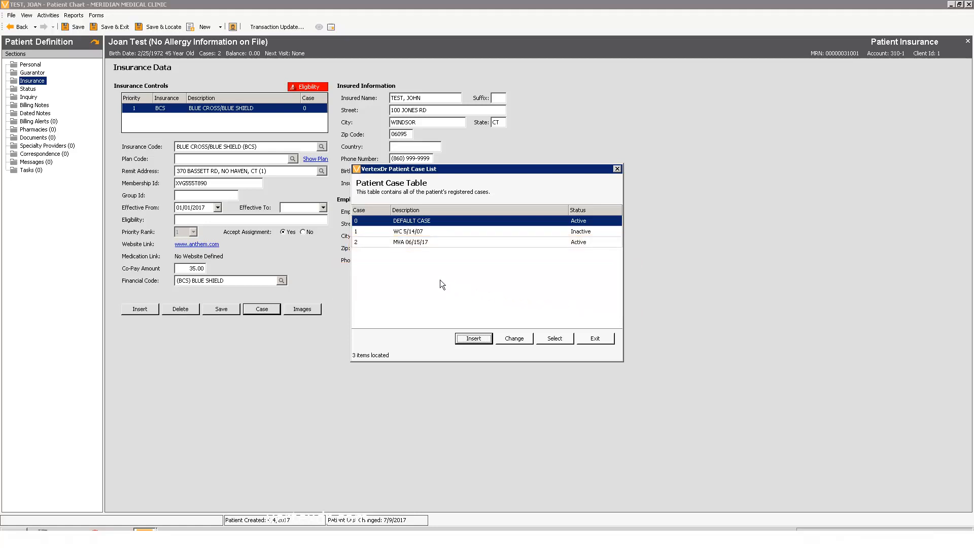
Open the MVA 06/15/17 case and insert a new insurance with code AA.
double_click(412, 239)
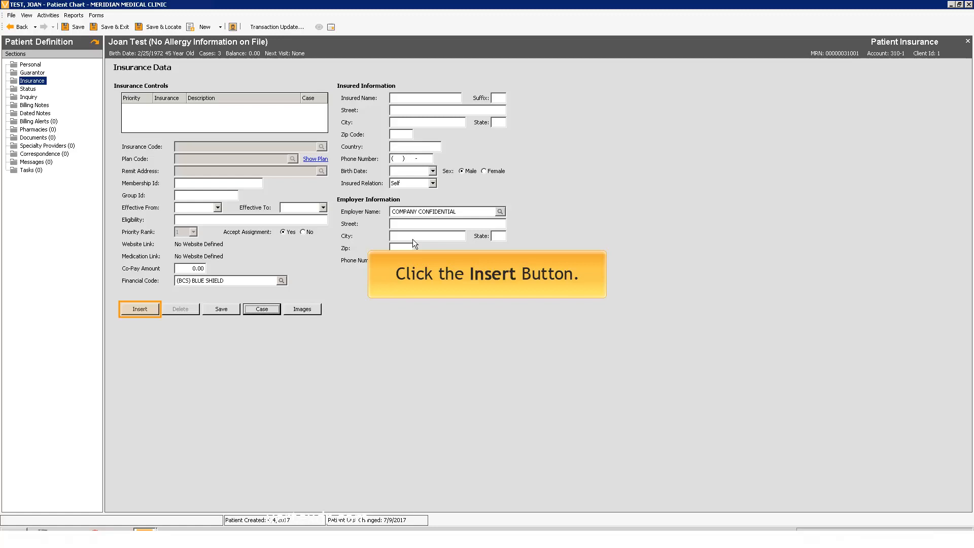
click(140, 309)
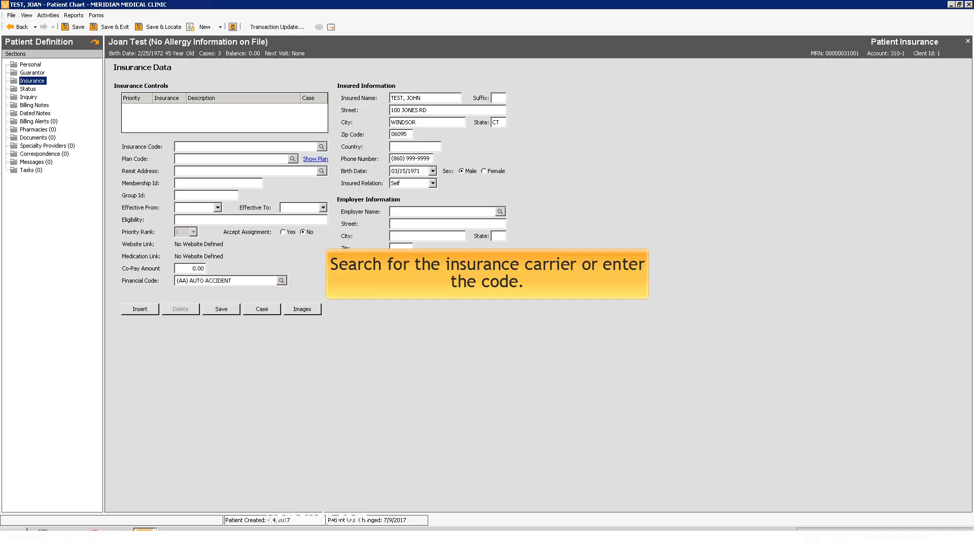
text(AA)
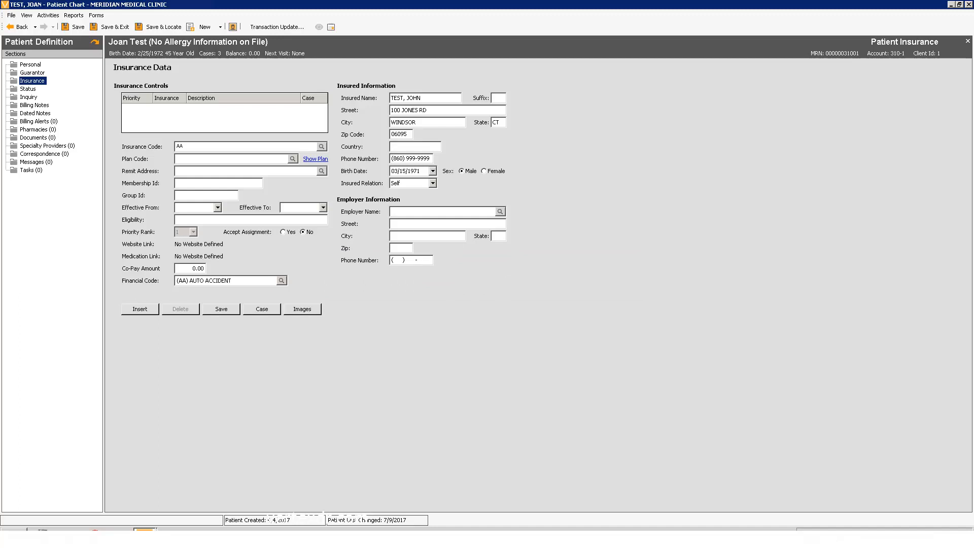
key(Tab)
Add and select the remit address GEICO REMITTANCE CENTER, ONE GEICO PLAZA, BETHESDA, MD, then save the insurance.
click(322, 171)
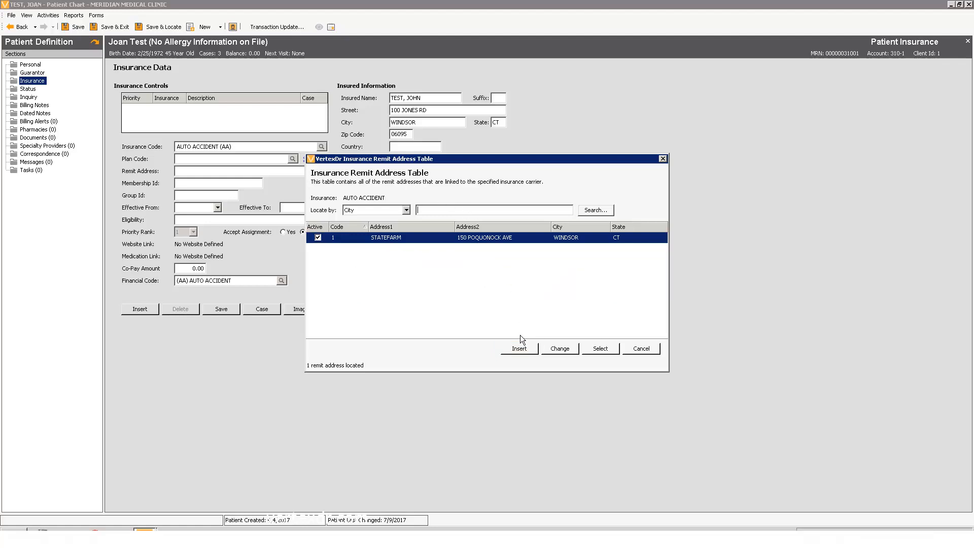
click(520, 349)
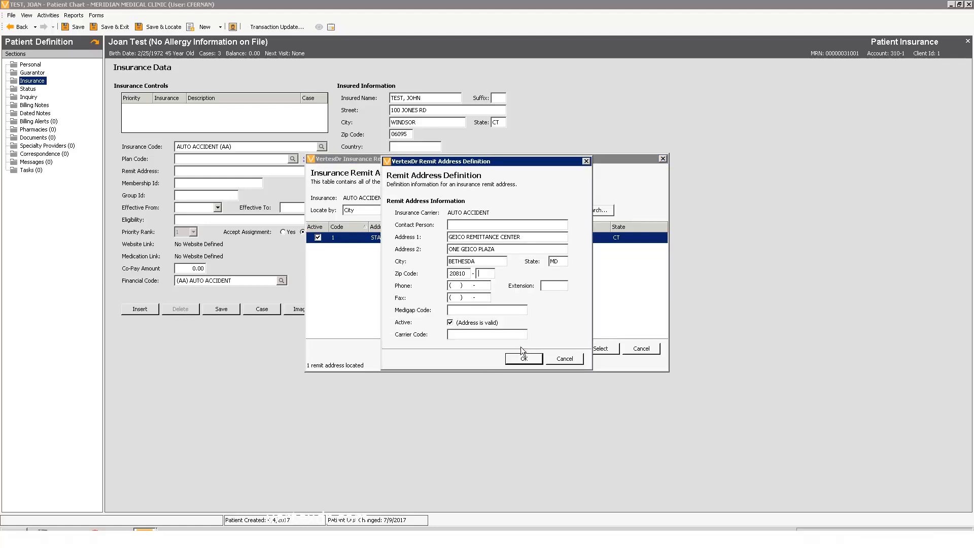
click(525, 359)
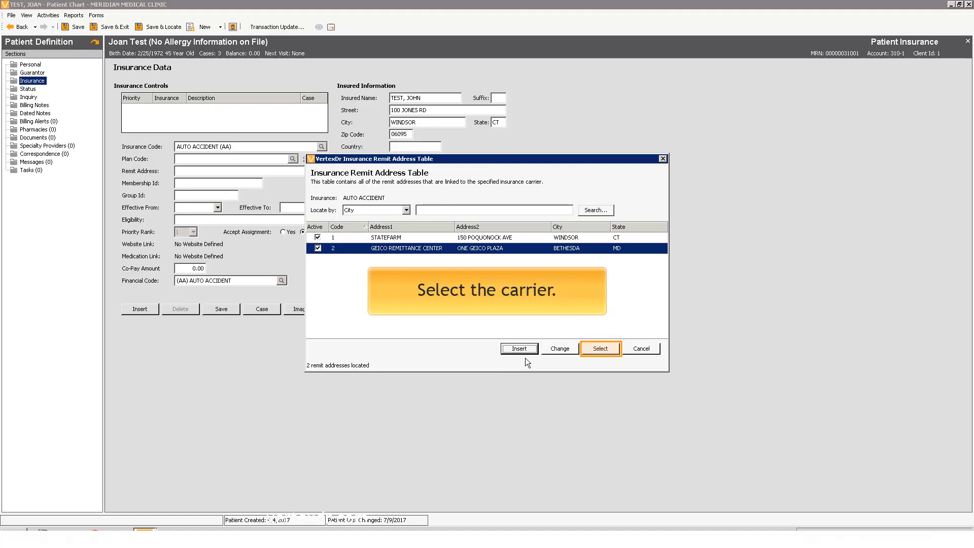
click(599, 348)
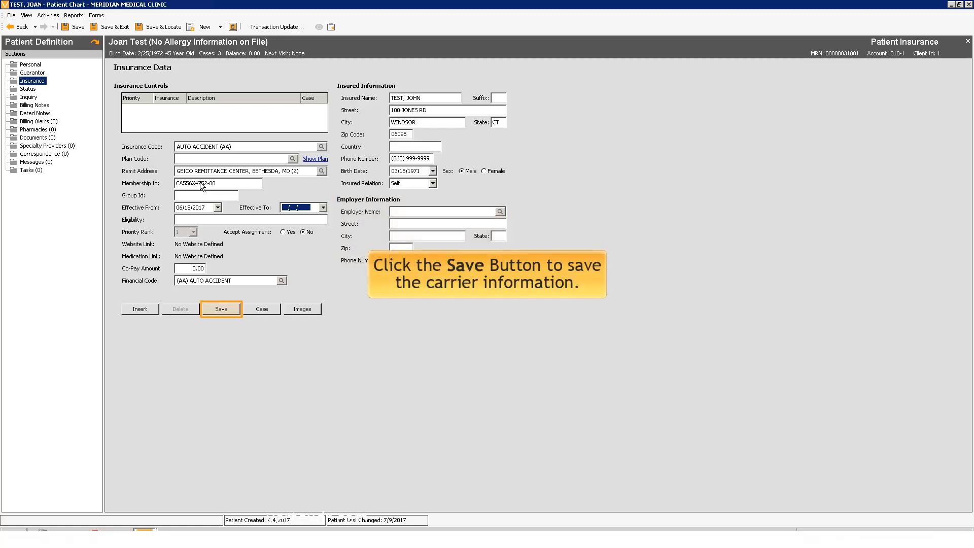
click(220, 306)
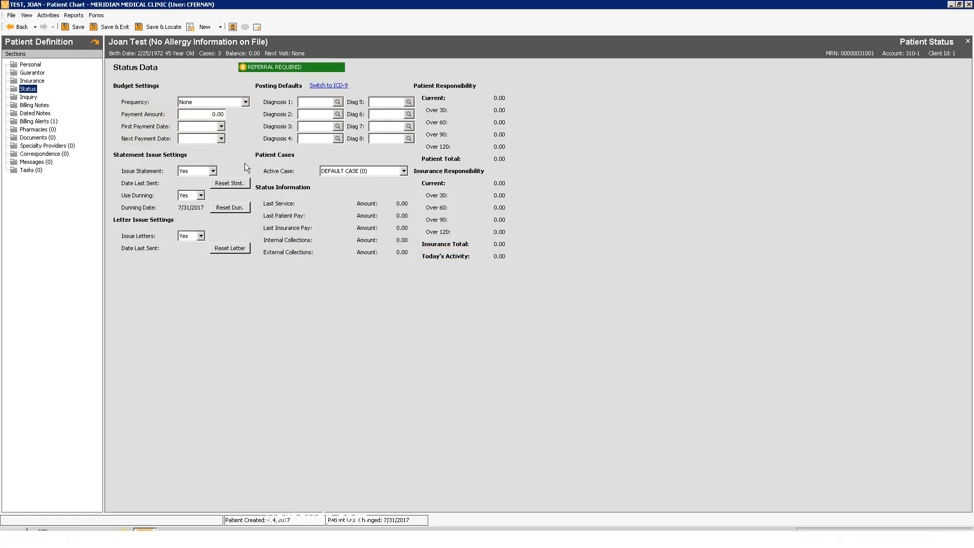
Set the budget frequency to Monthly, the payment amount to 100.00, and pick a first payment date from the calendar.
click(246, 102)
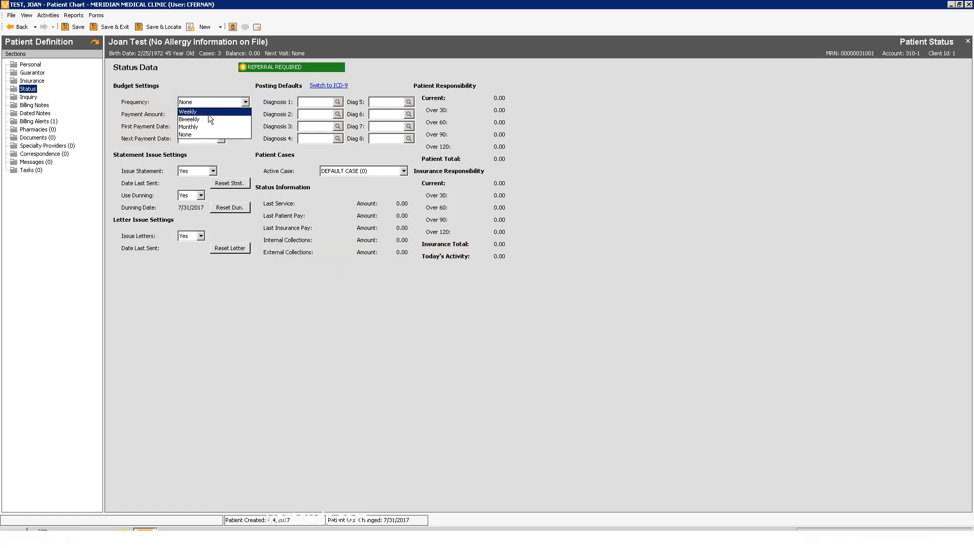
click(205, 127)
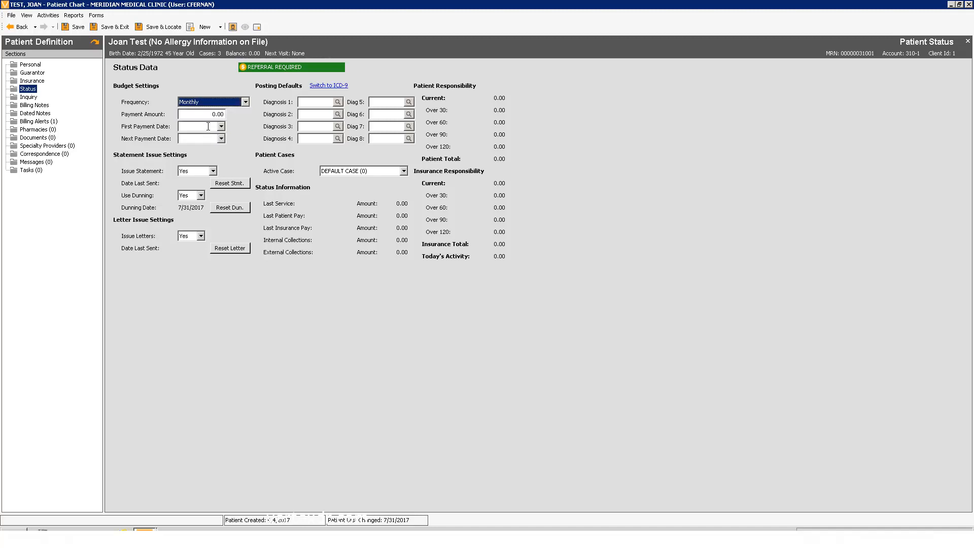
click(210, 117)
text(10)
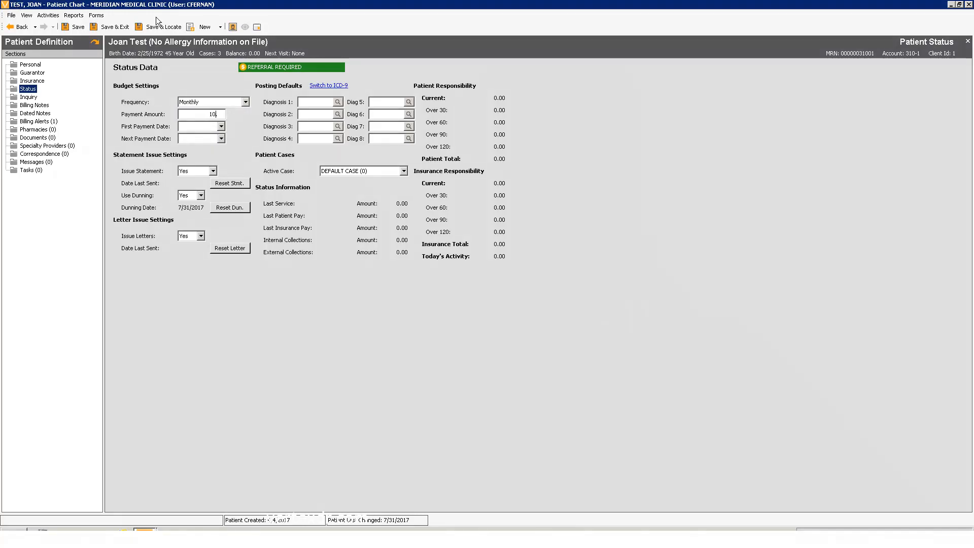
text(0)
key(Tab)
click(221, 126)
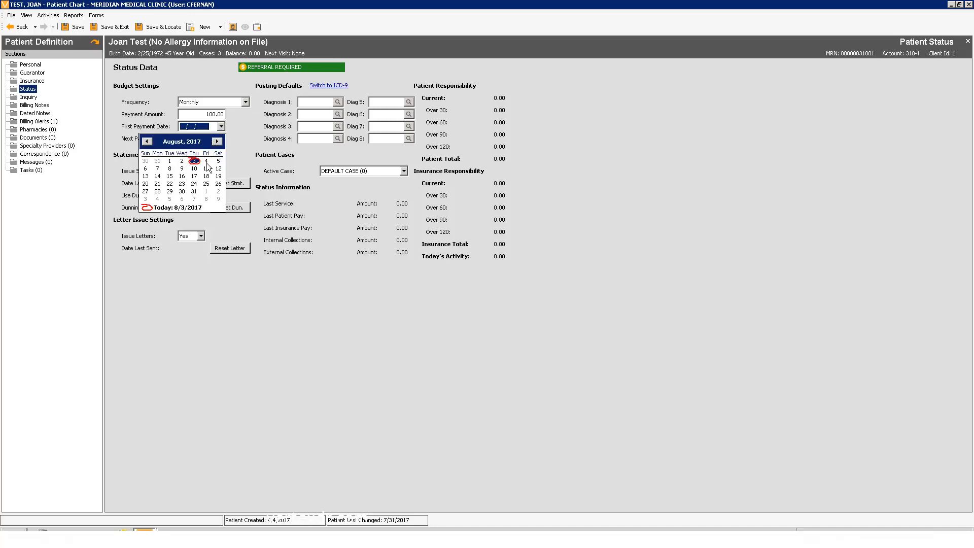
click(206, 191)
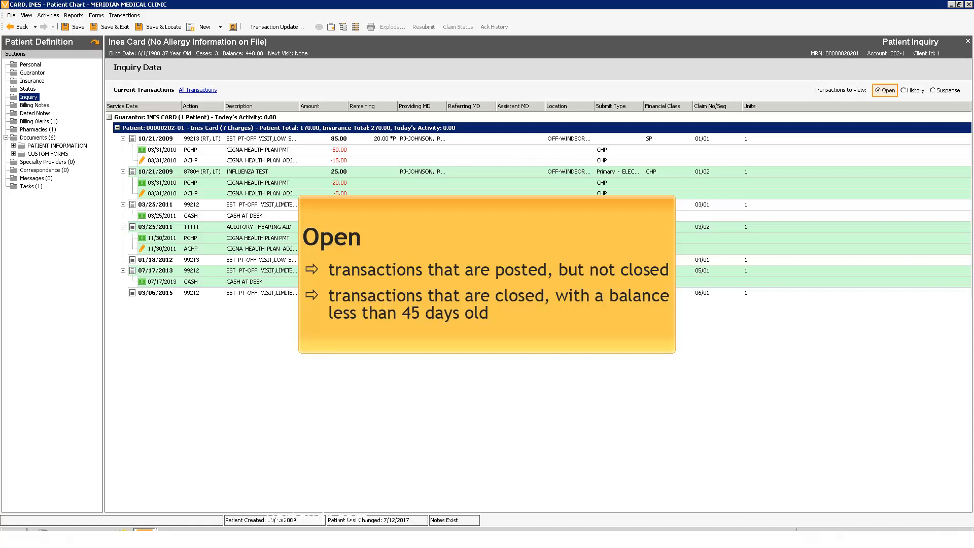
View the patient's inquiry transactions under History and then Suspense.
click(913, 90)
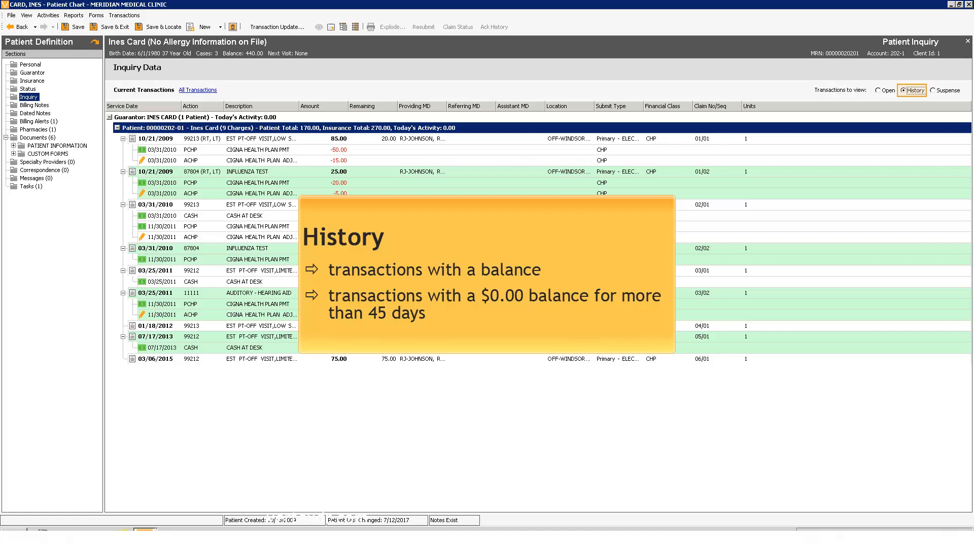
click(948, 90)
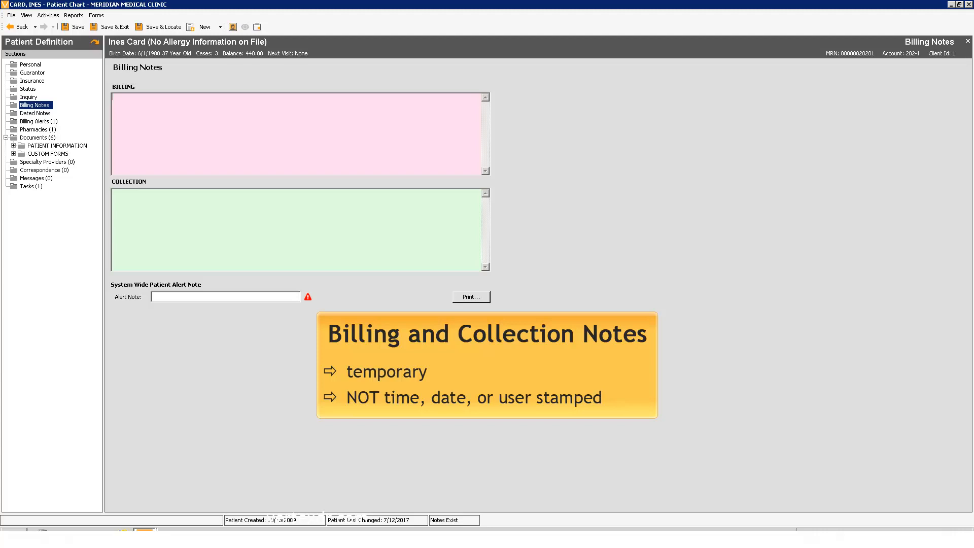
Enter the billing note SPOKE WITH PATIENT REGARDING PATIENT PAYMENT PORTAL (RJ 8/21/17).
text(S)
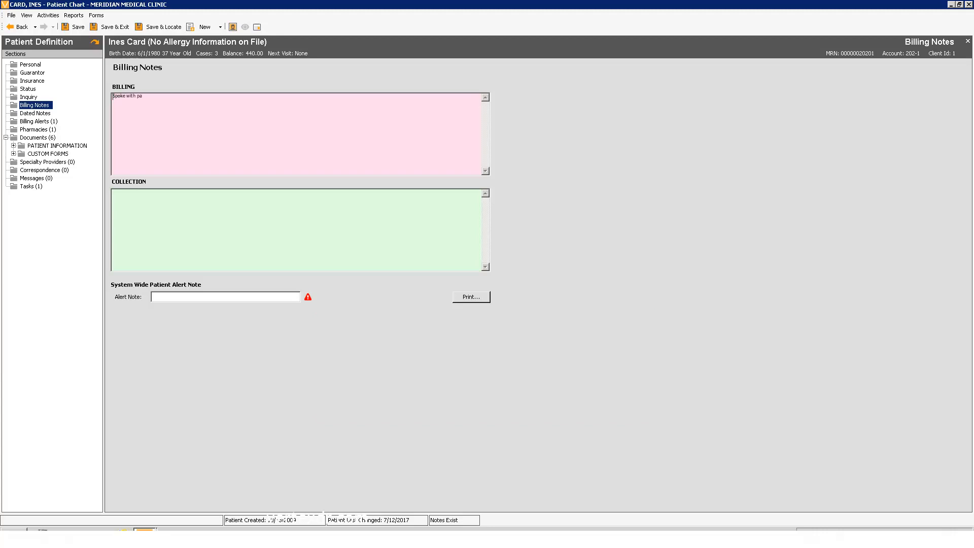
text(POKE WITH PATIE)
text(NT REGARDING PATIENT PAYMENT PORTAL (RJ 8/21/17))
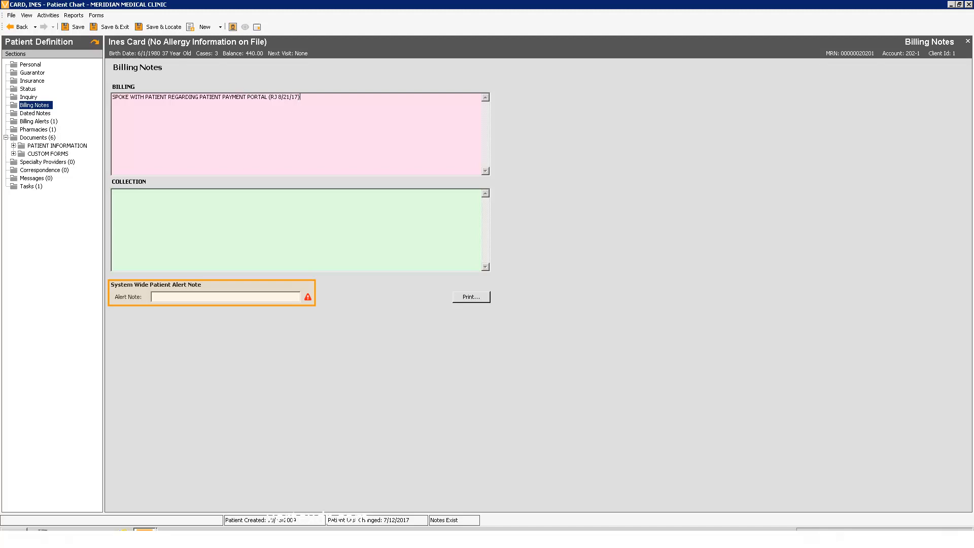
Enter a system-wide patient alert note starting with SELF PA.
click(225, 296)
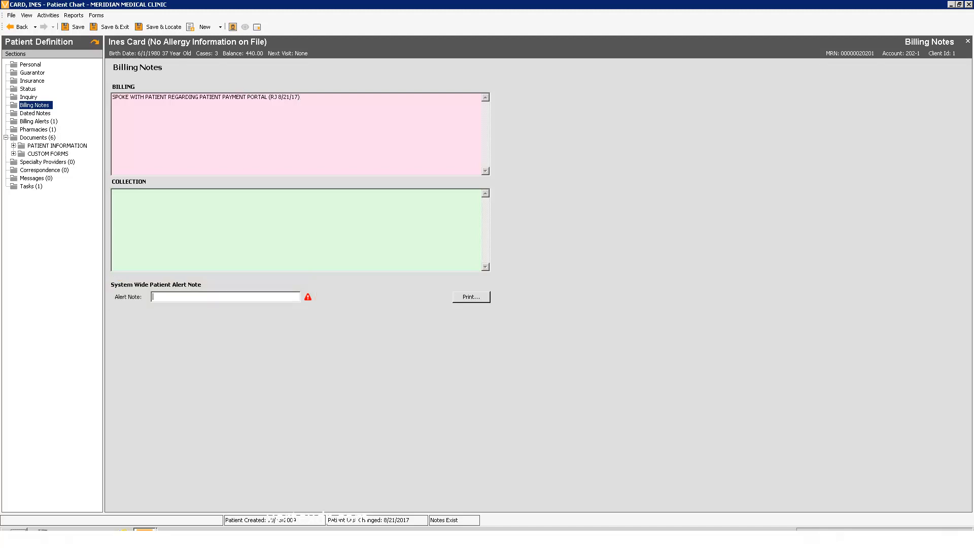
text(SELF )
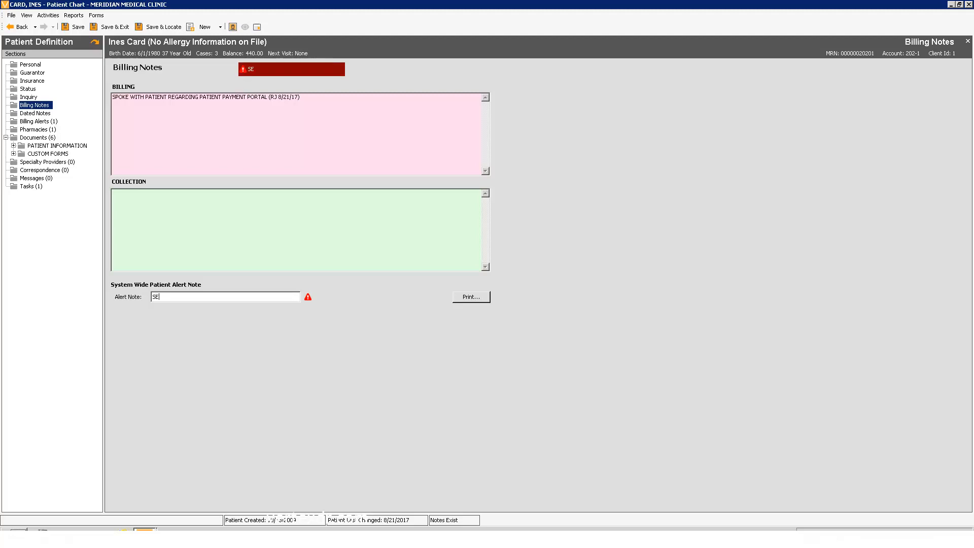
text(PA)
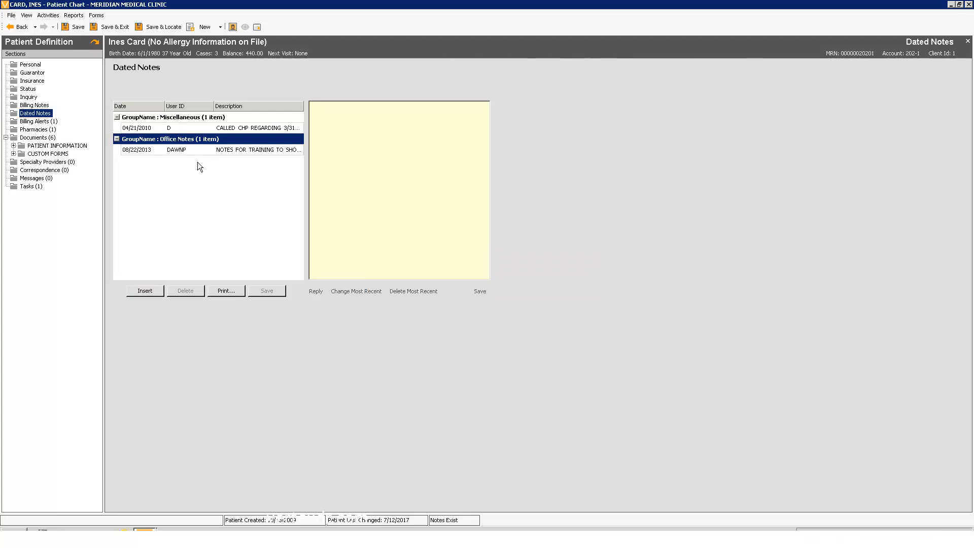
Insert a new dated note in the Claim Notes group reading RESUBMITTED CLAIM 01 and save it.
click(136, 291)
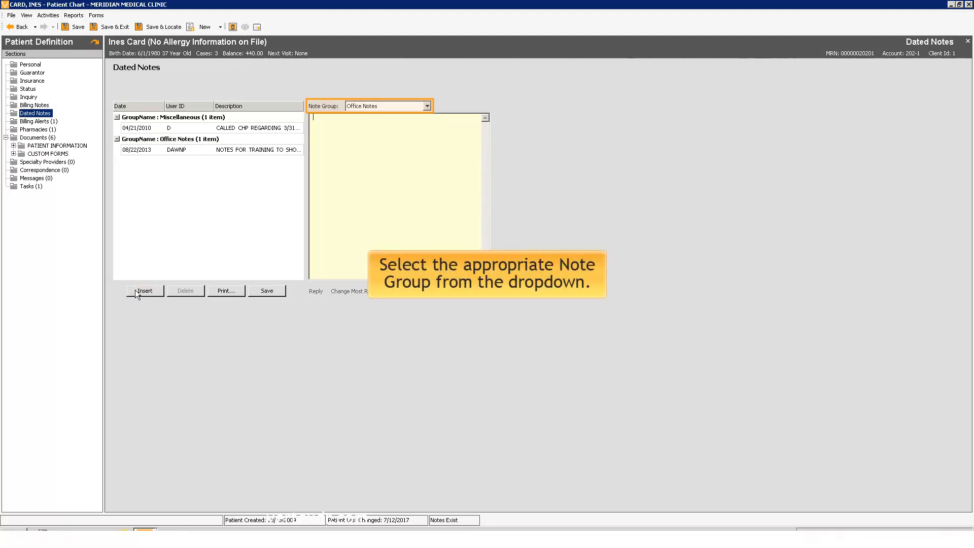
click(422, 106)
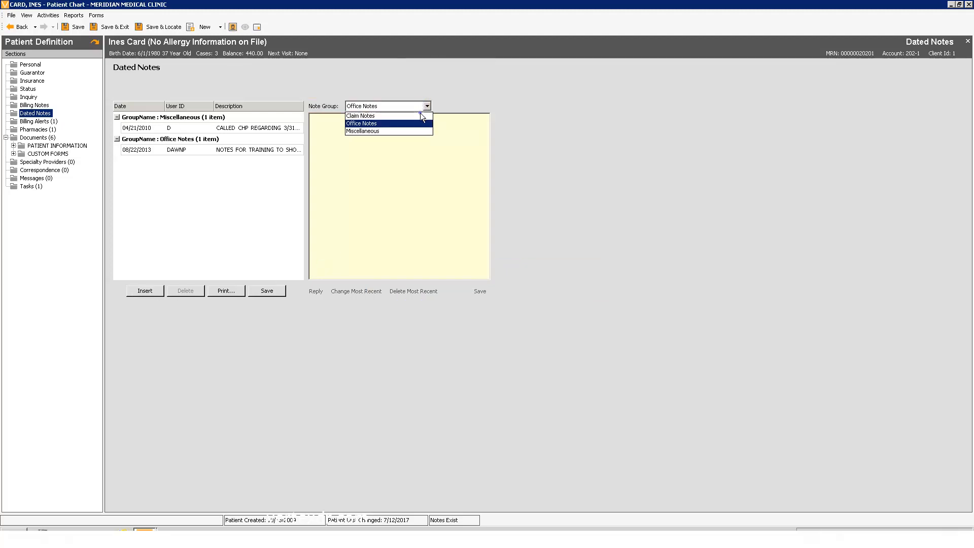
click(420, 114)
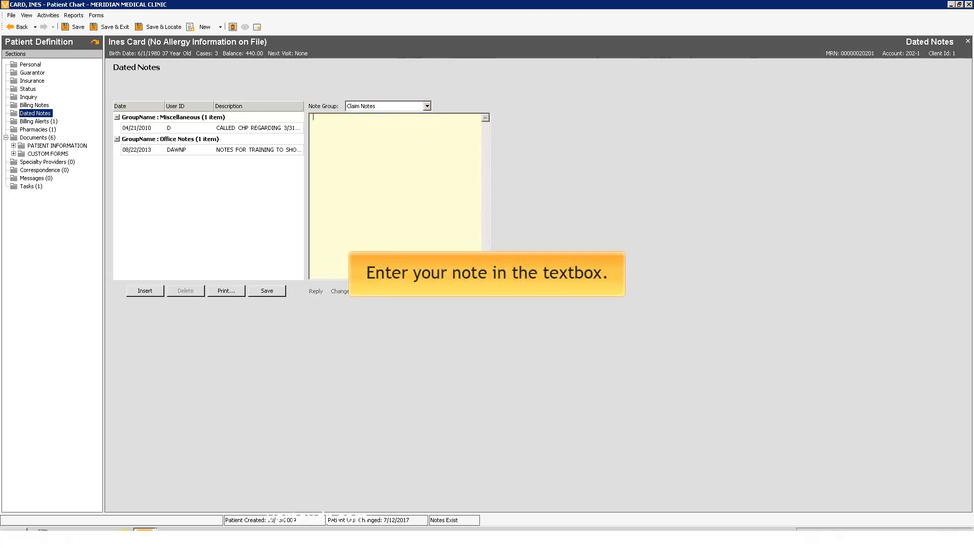
text(resubmitted claim 01)
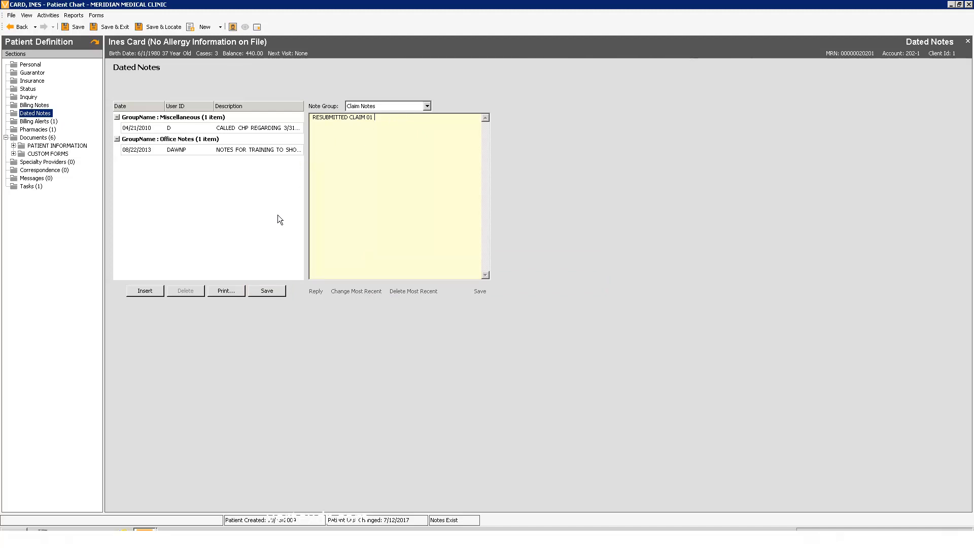
click(269, 290)
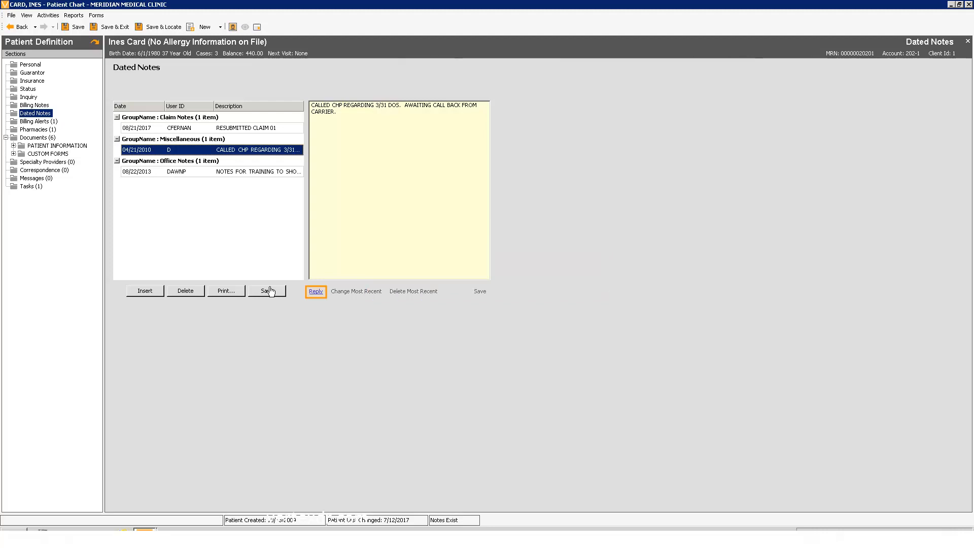
Reply to the 04/21/2010 miscellaneous note with PAYMENT AMOUNTED ADJUSTED. NEW BALANCE WILL BE BILLED TO PATIENT. and save the reply.
click(312, 292)
text(Payment amo)
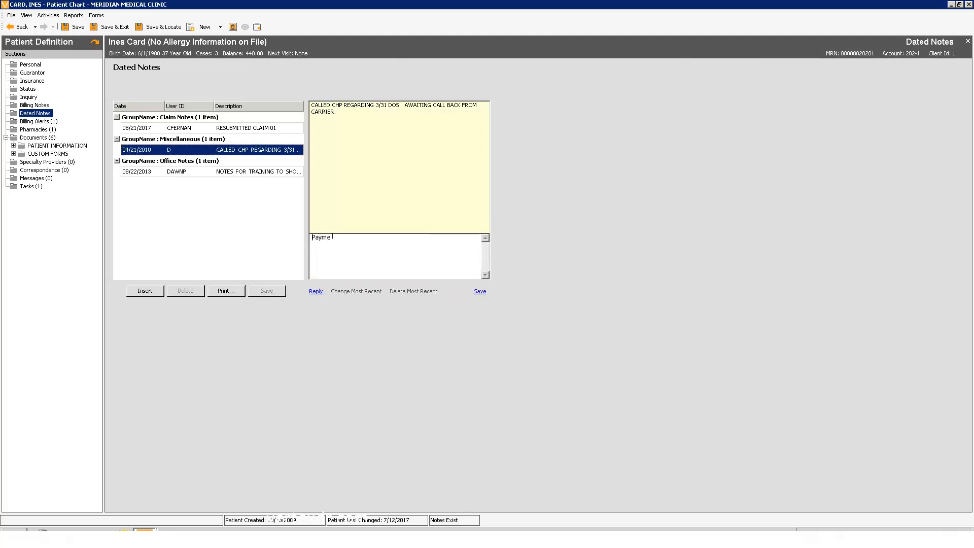
text(unted)
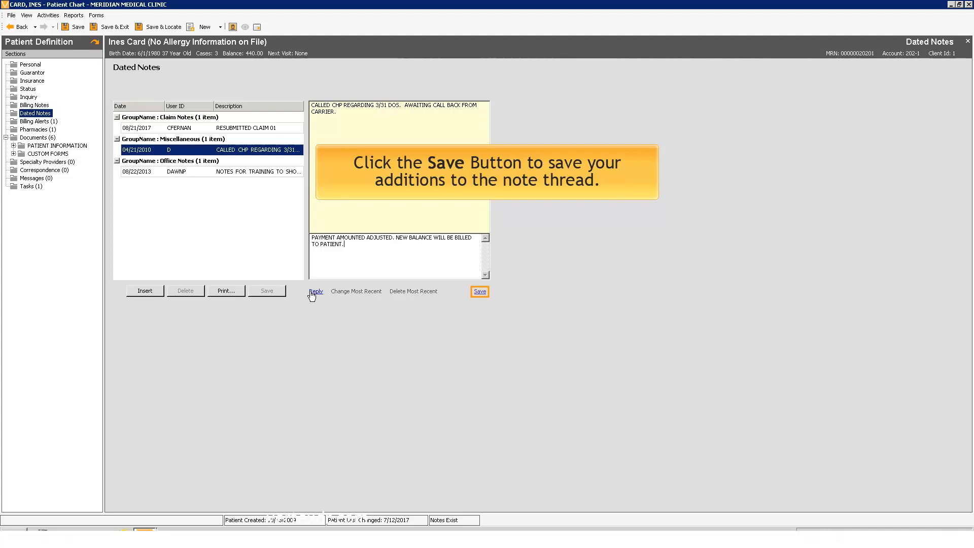
click(480, 292)
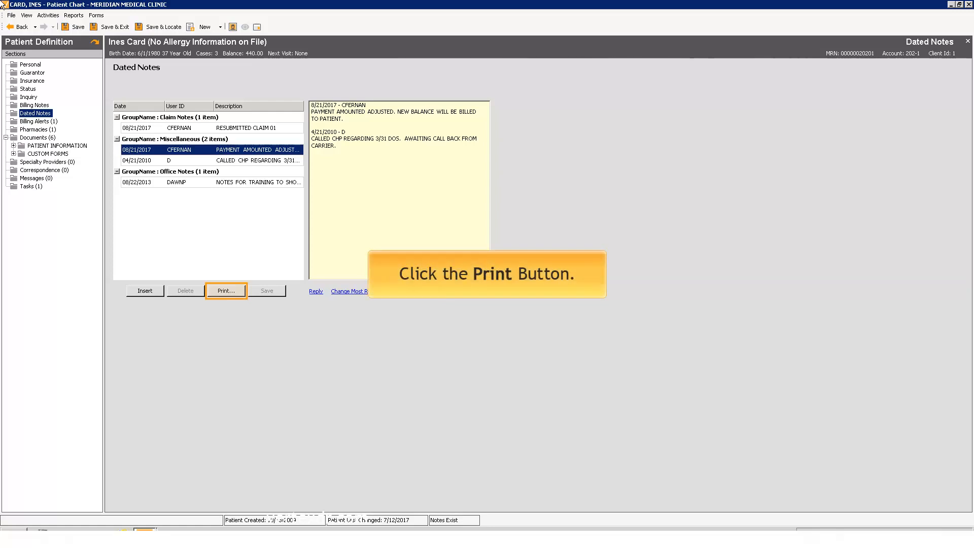
Print the dated notes, saving the account first, selecting only the RESUBMITTED CLAIM 01 note, then close the print dialog.
click(231, 292)
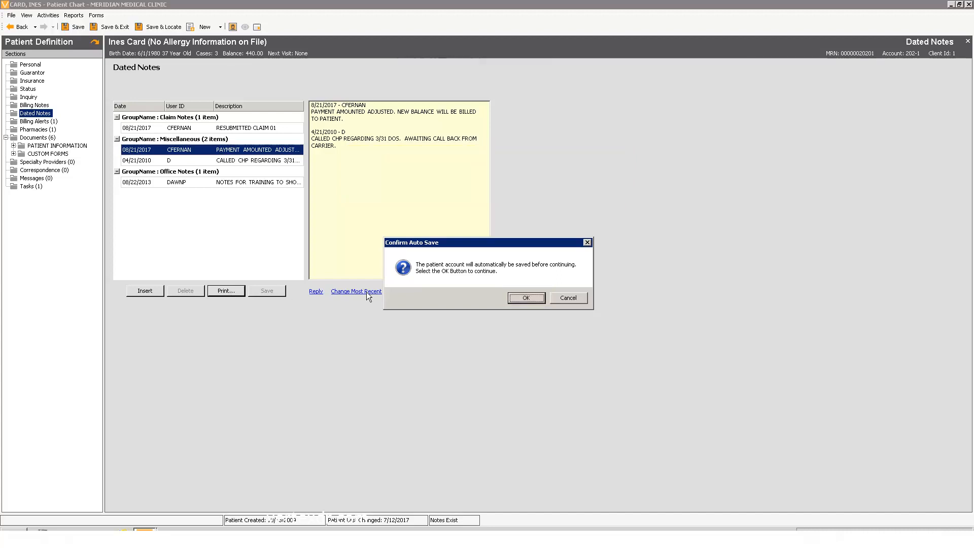
click(524, 301)
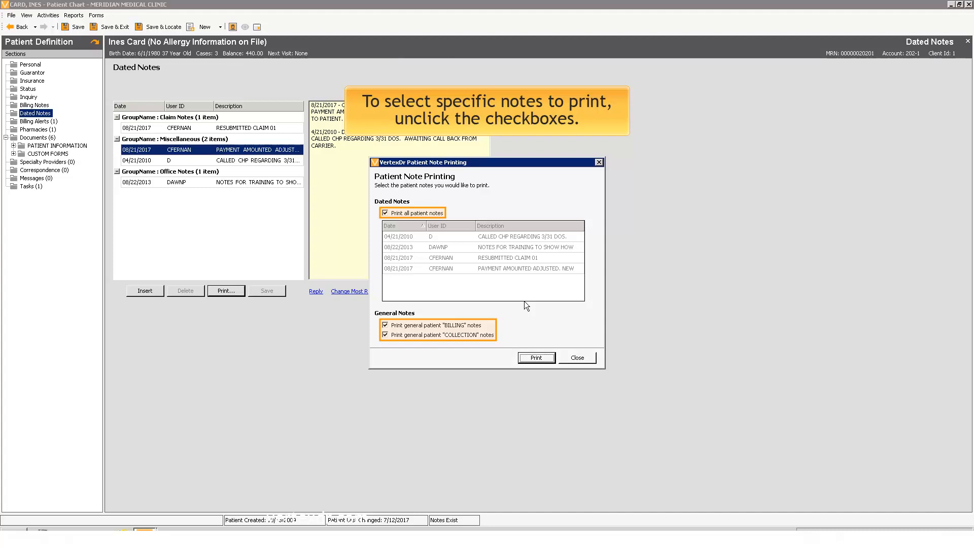
click(384, 213)
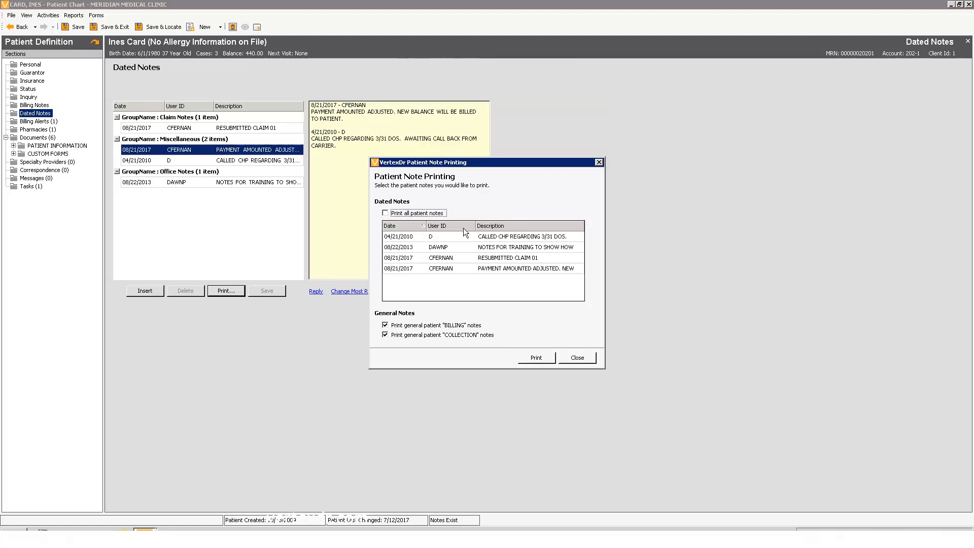
click(482, 258)
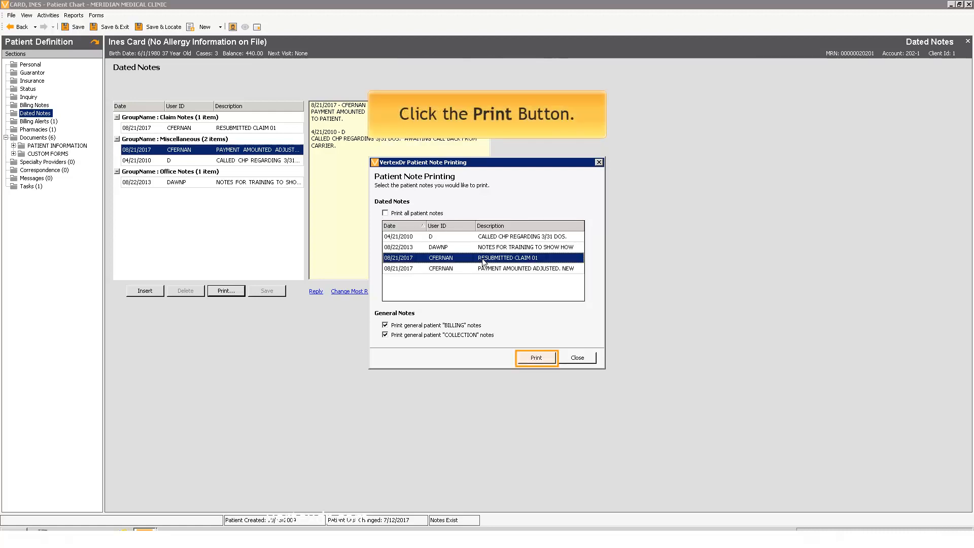
click(531, 358)
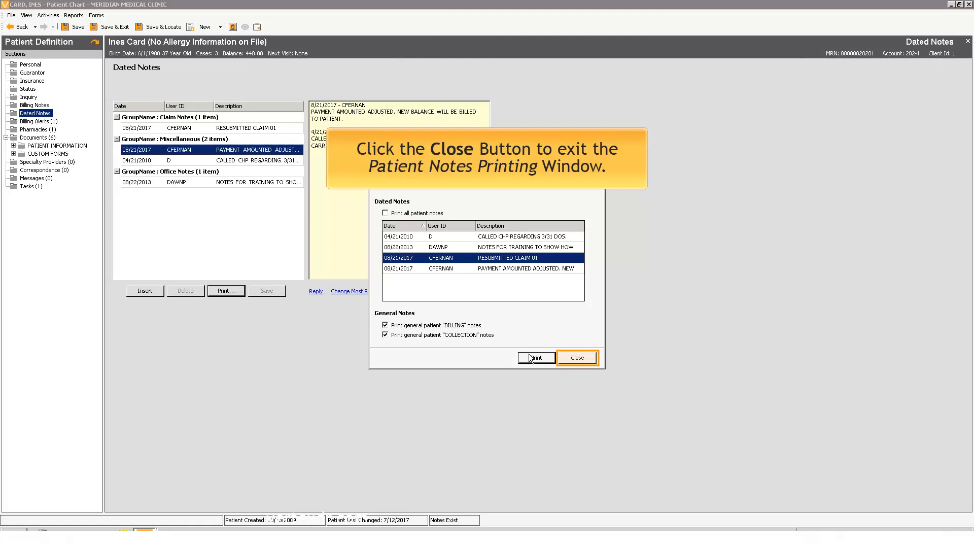
click(577, 357)
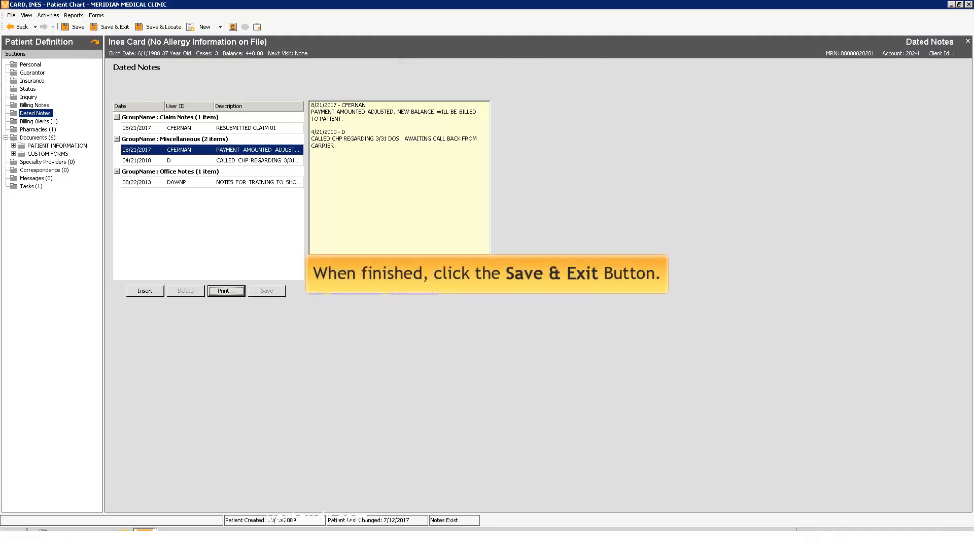